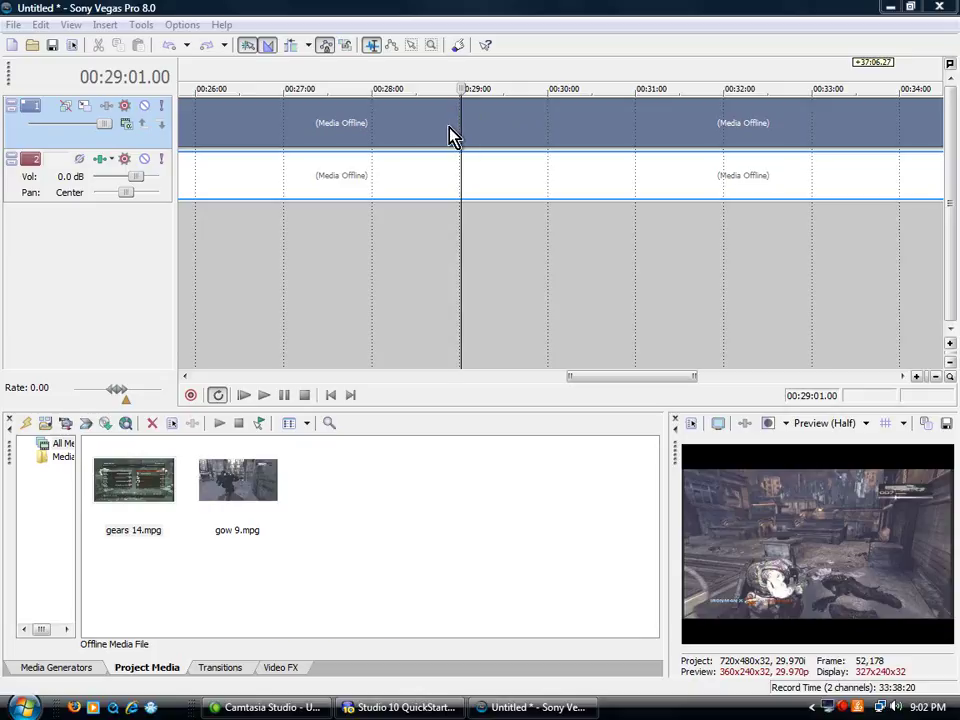
# - Preview the game footage from about 29:06 to 29:15 to find the logo screen
pyautogui.click(449, 137)
pyautogui.click(468, 131)
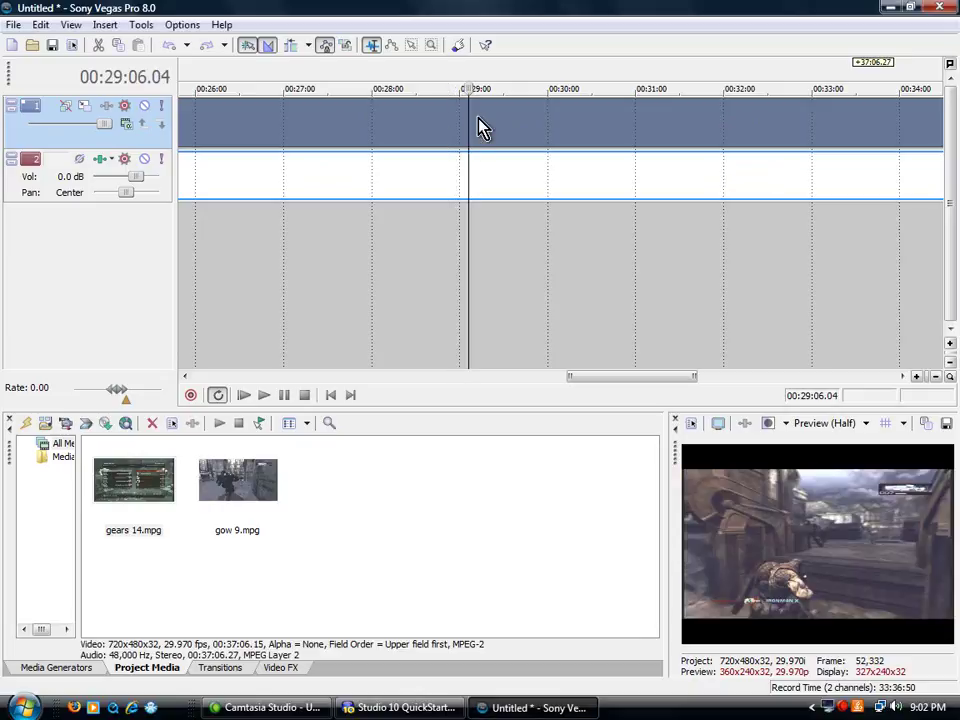
pyautogui.press('space')
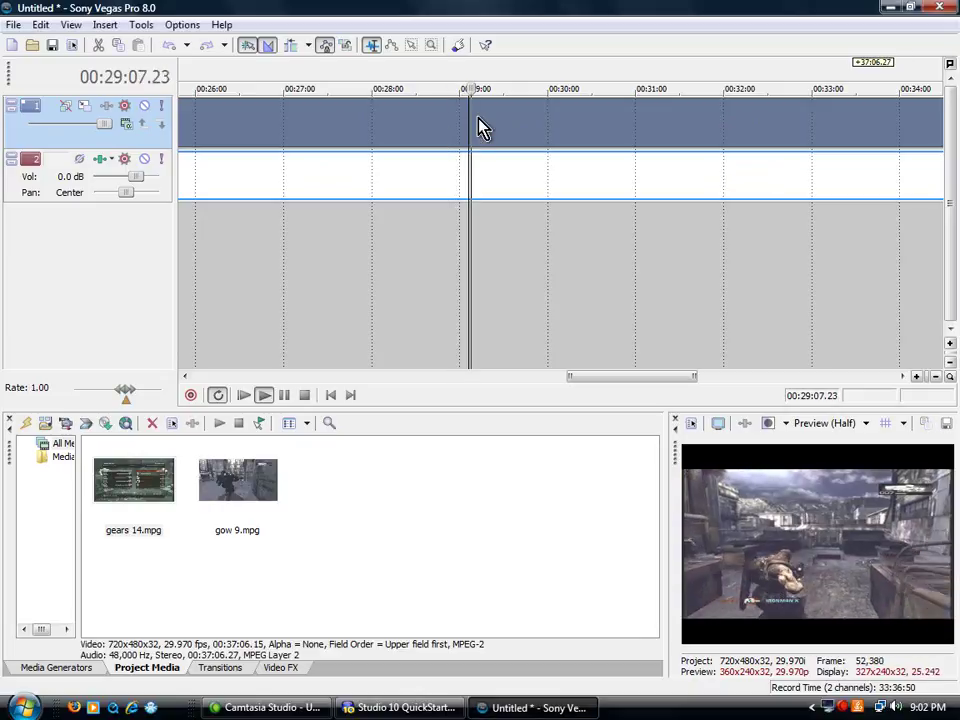
pyautogui.press('space')
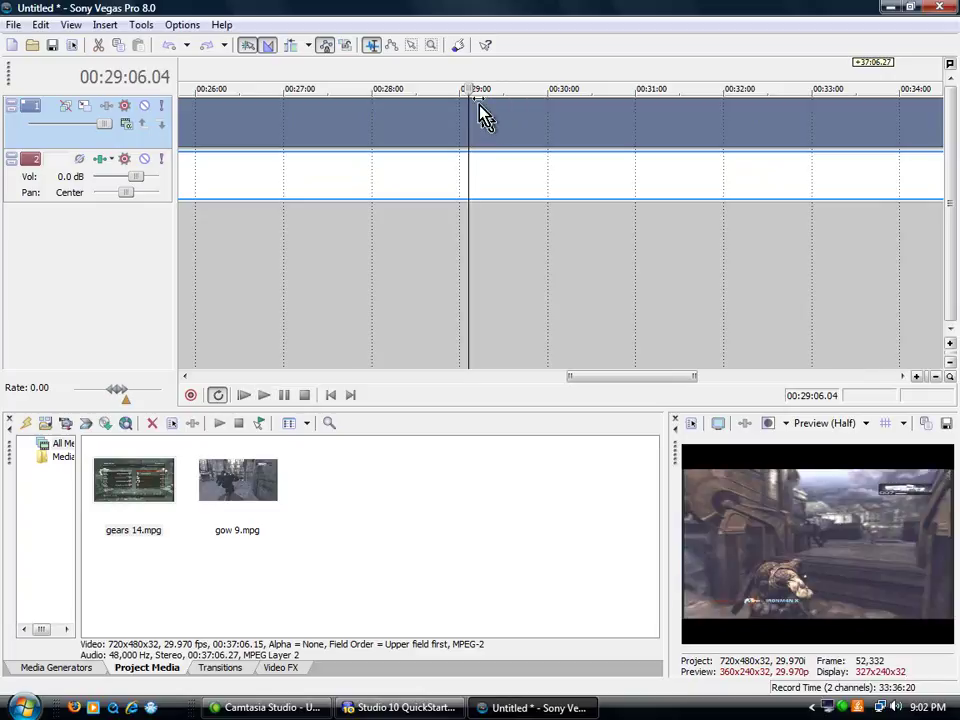
pyautogui.click(474, 88)
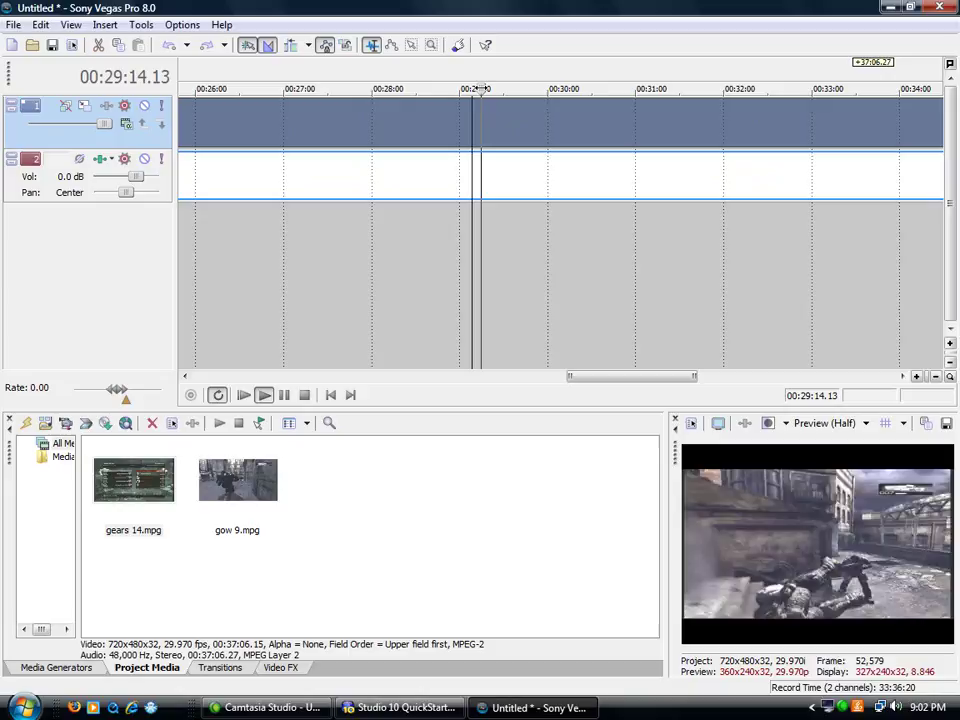
pyautogui.moveTo(484, 88); pyautogui.dragTo(486, 88)
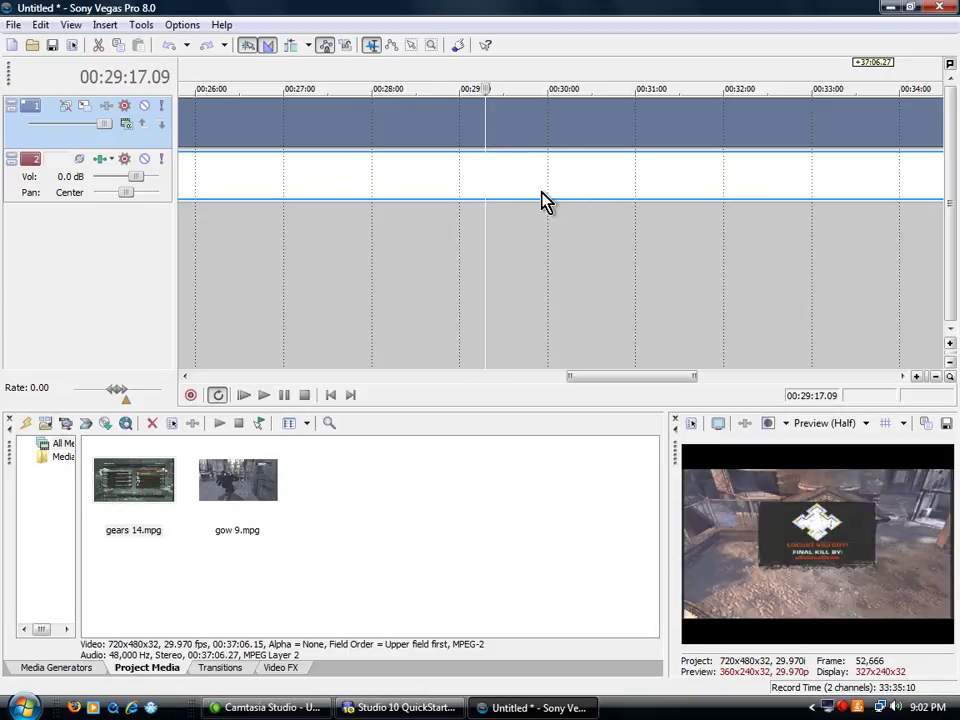
# - Settle the playhead at 00:29:12.11 as the cut point
pyautogui.rightClick(820, 530)
pyautogui.click(608, 333)
pyautogui.moveTo(481, 133)
pyautogui.mouseDown()
pyautogui.moveTo(465, 135)
pyautogui.moveTo(485, 134)
pyautogui.mouseUp()
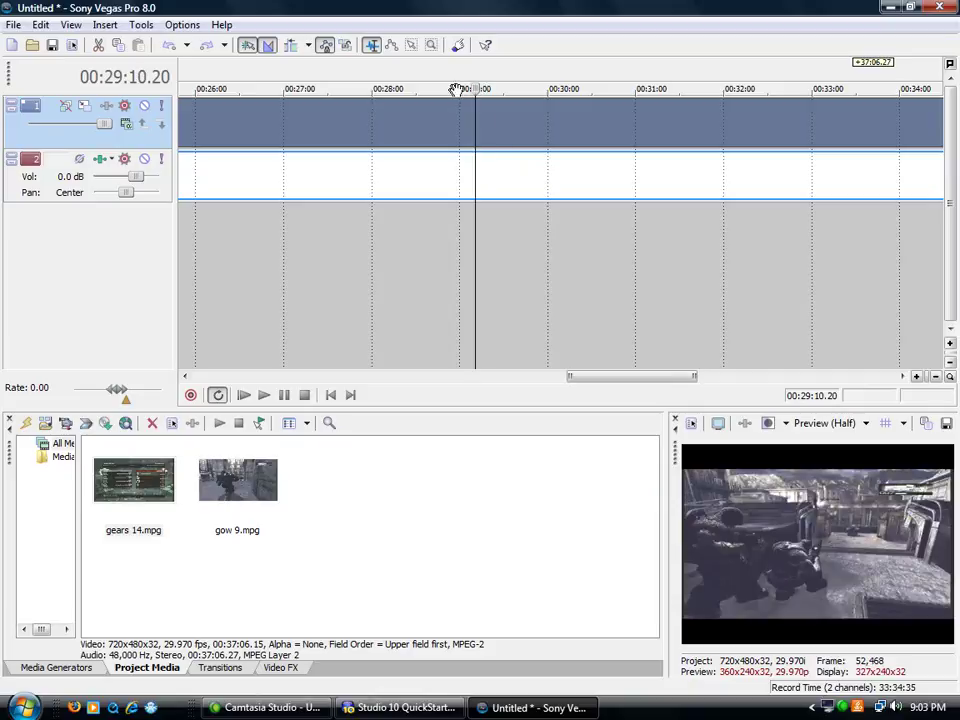
pyautogui.press('space')
pyautogui.moveTo(484, 89); pyautogui.dragTo(477, 89)
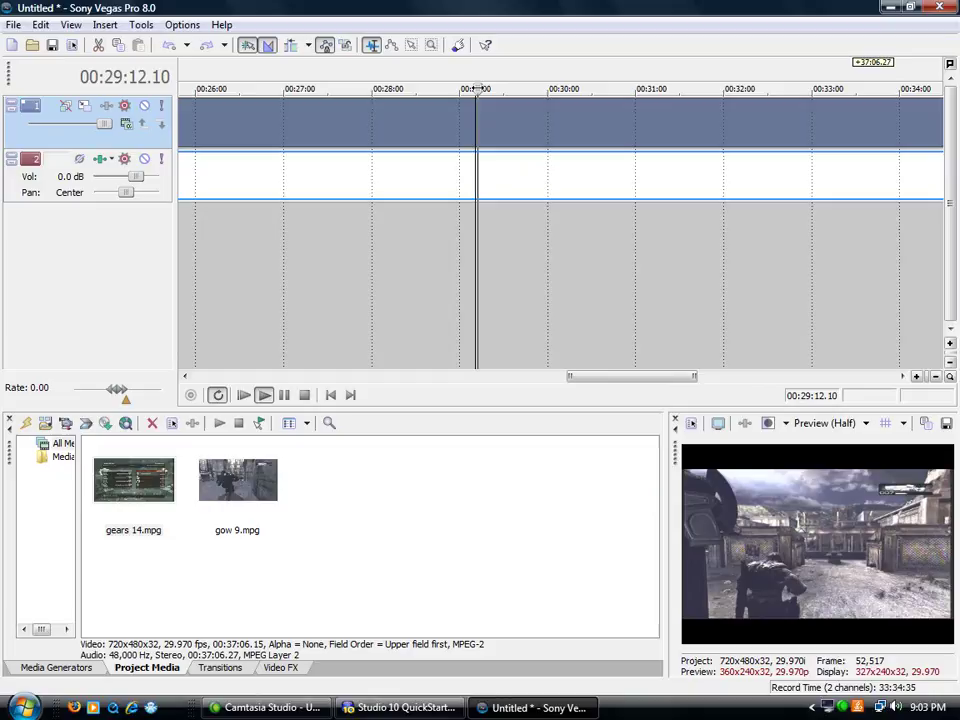
pyautogui.moveTo(477, 89); pyautogui.dragTo(478, 89)
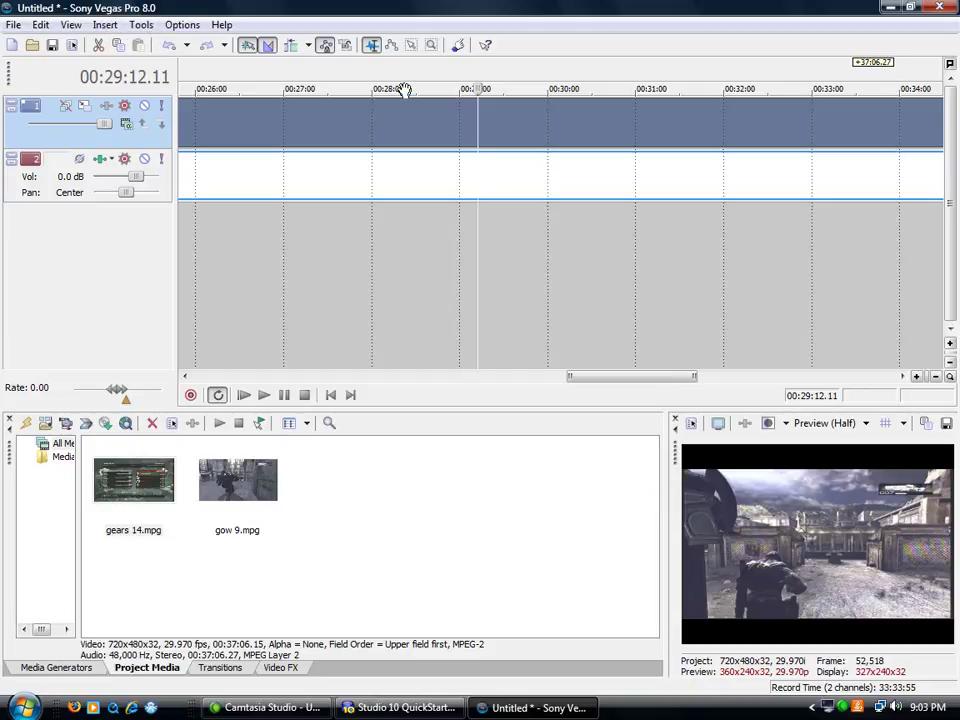
# - Split the footage at 29:12, delete the part before it, and preview the rest
pyautogui.press('s')
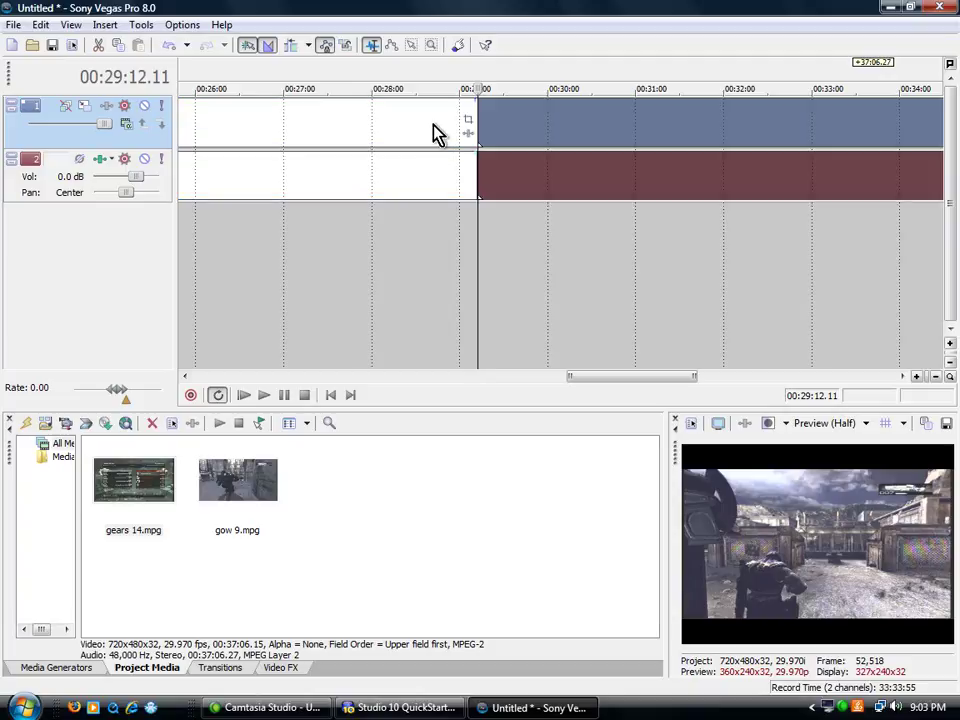
pyautogui.rightClick(433, 127)
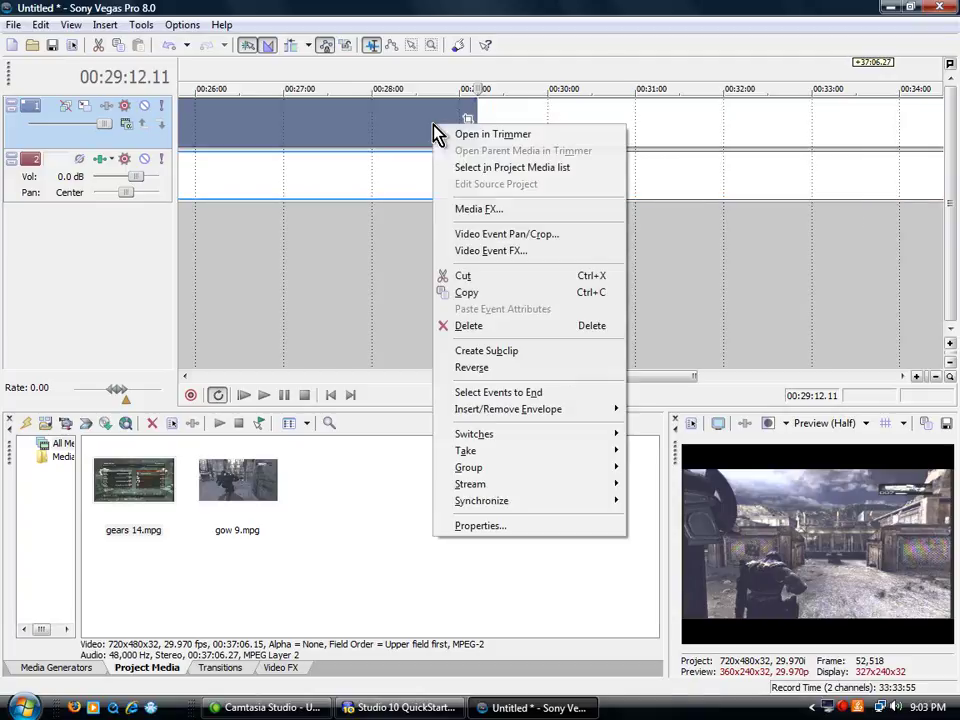
pyautogui.click(490, 340)
pyautogui.press('space')
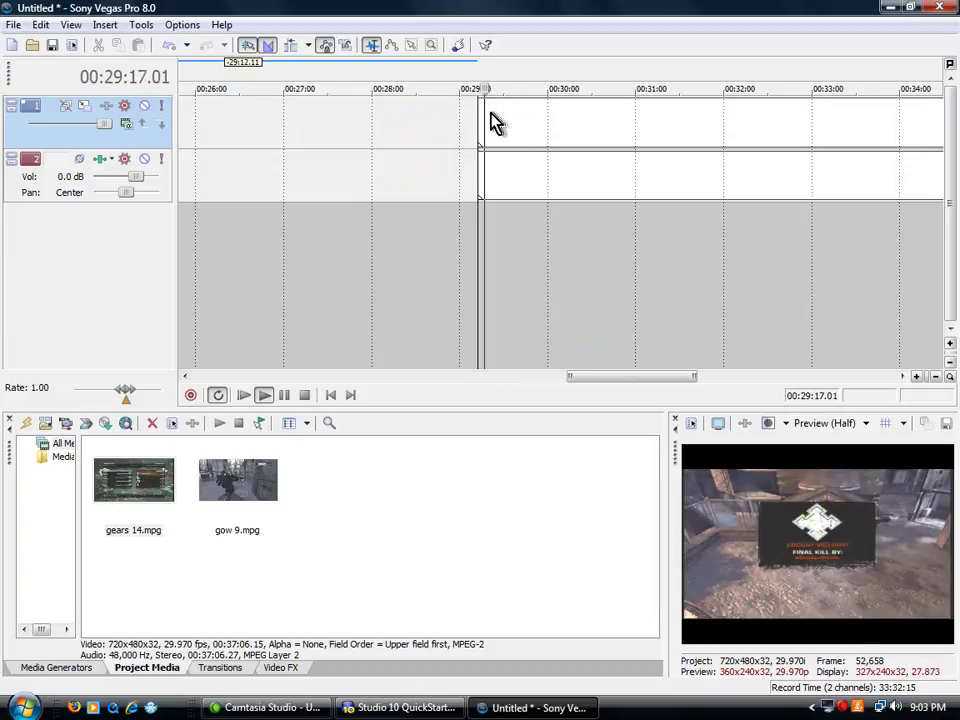
pyautogui.click(491, 122)
pyautogui.press('space')
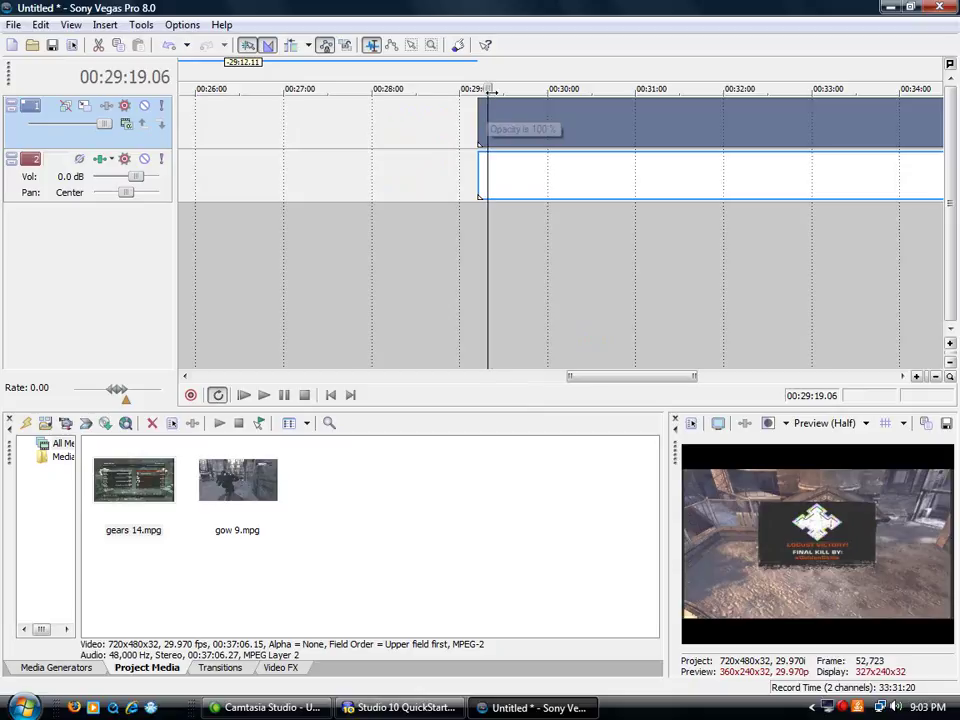
# - Delete the footage after 29:19.21 and move the short clip to the timeline start
pyautogui.press('space')
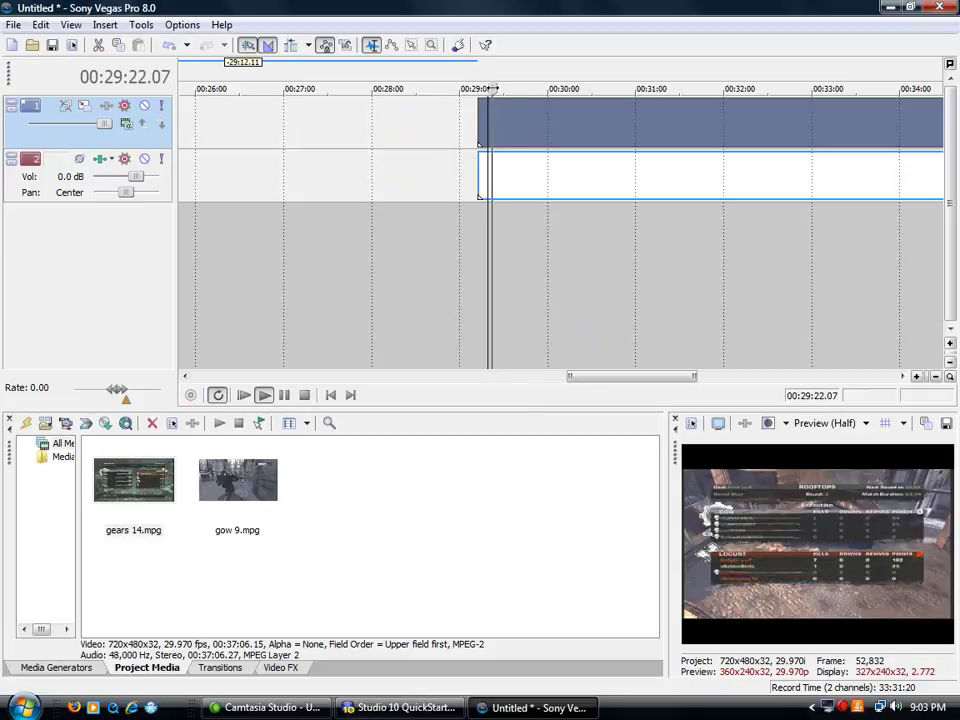
pyautogui.hotkey('ctrl', 'r')
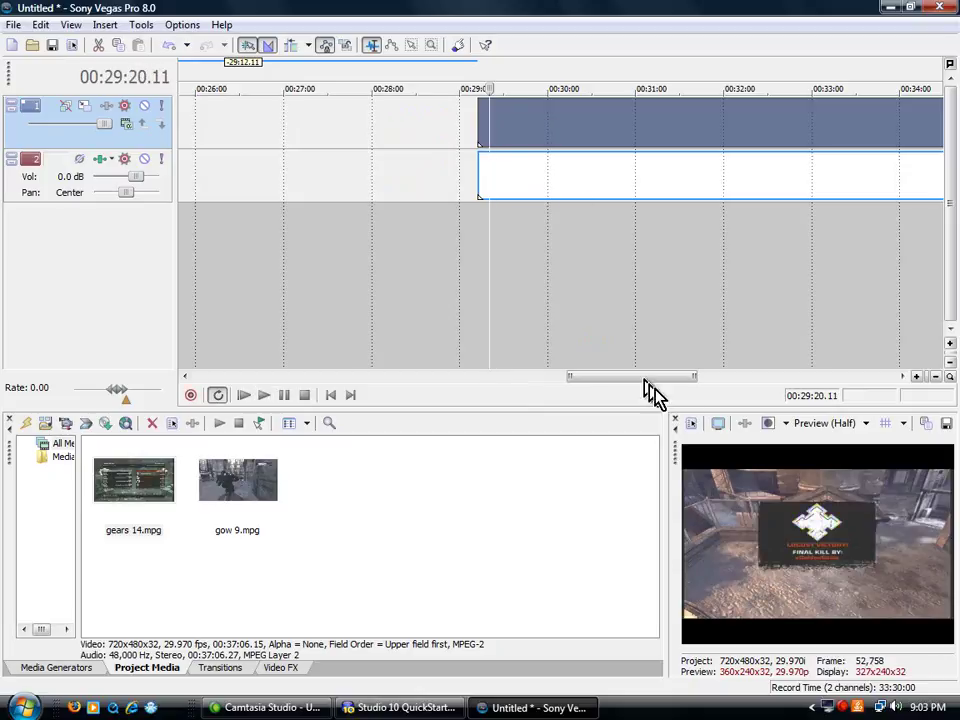
pyautogui.moveTo(696, 378); pyautogui.dragTo(617, 386)
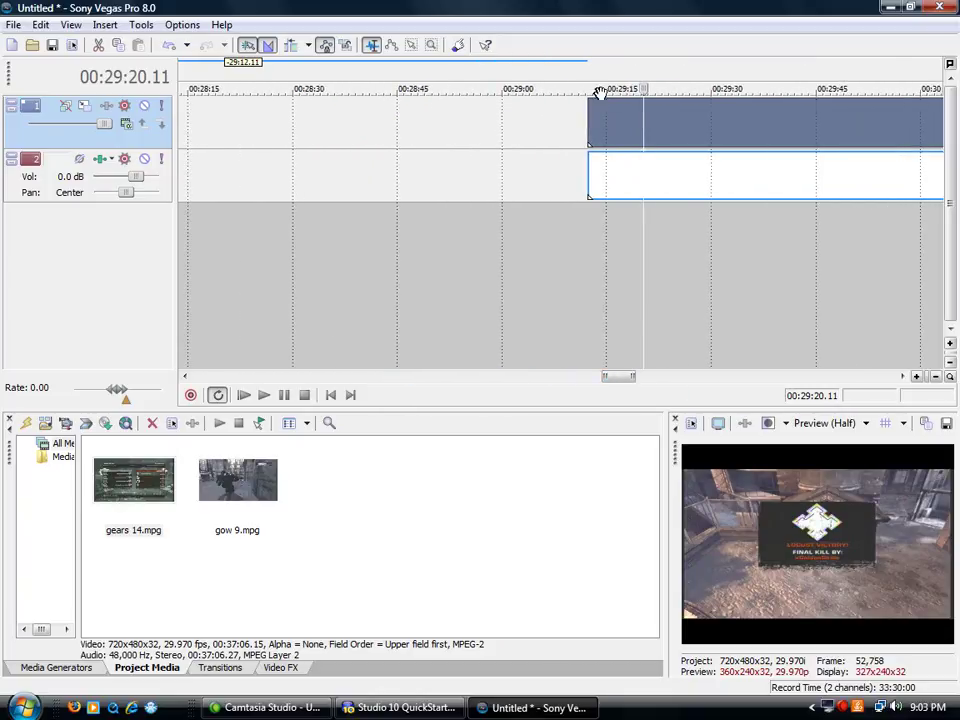
pyautogui.moveTo(645, 88); pyautogui.dragTo(640, 88)
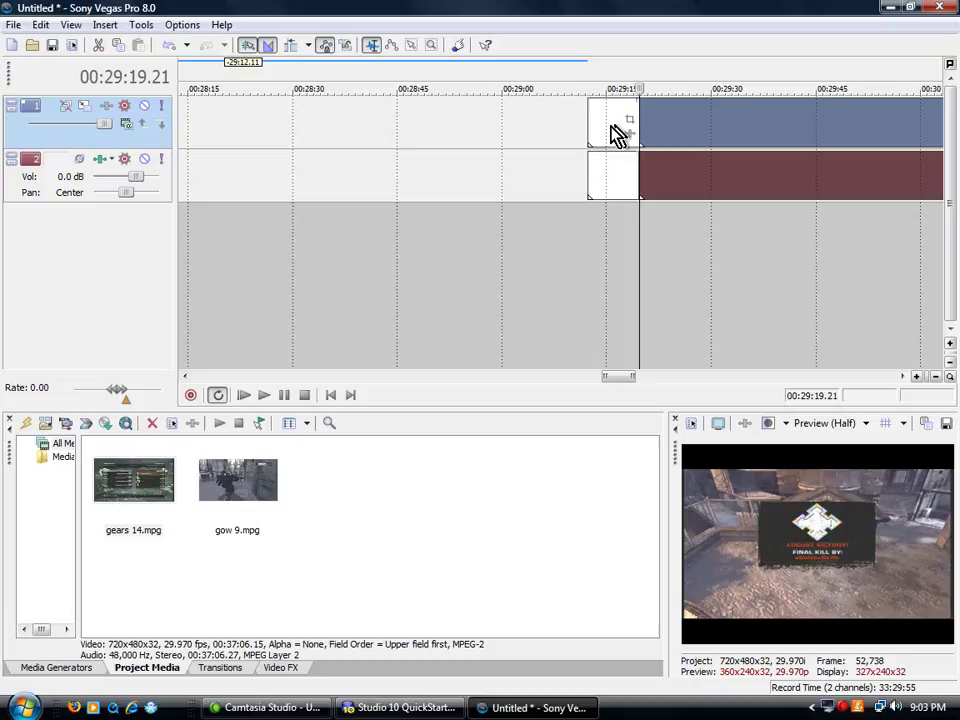
pyautogui.rightClick(679, 140)
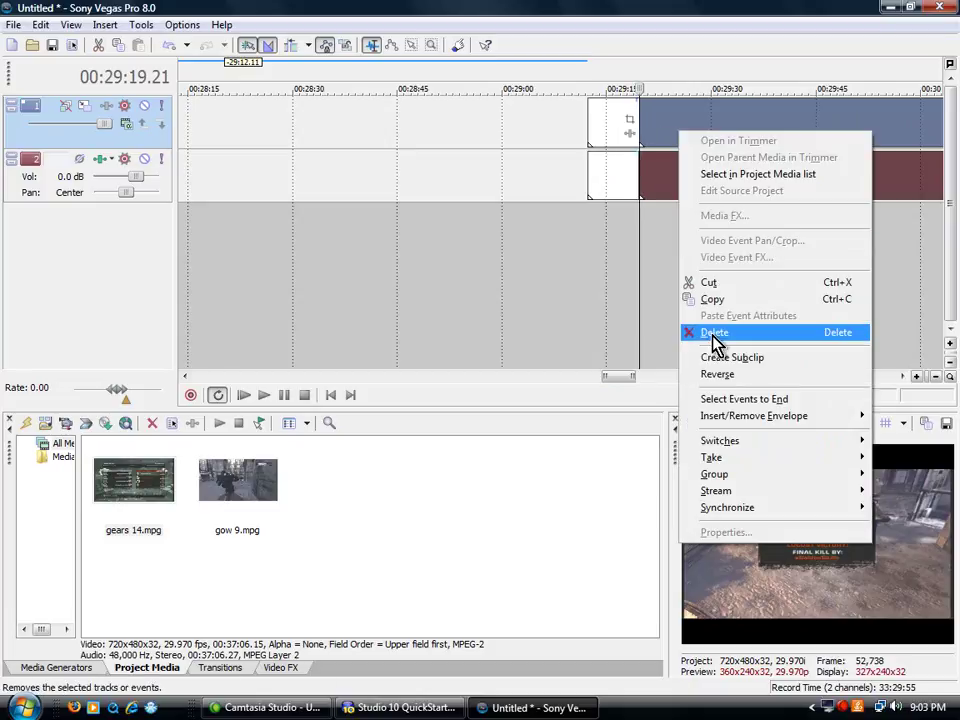
pyautogui.click(716, 333)
pyautogui.moveTo(622, 198); pyautogui.dragTo(3, 176)
# - Insert a new video track at the top and preview the short clip
pyautogui.click(289, 133)
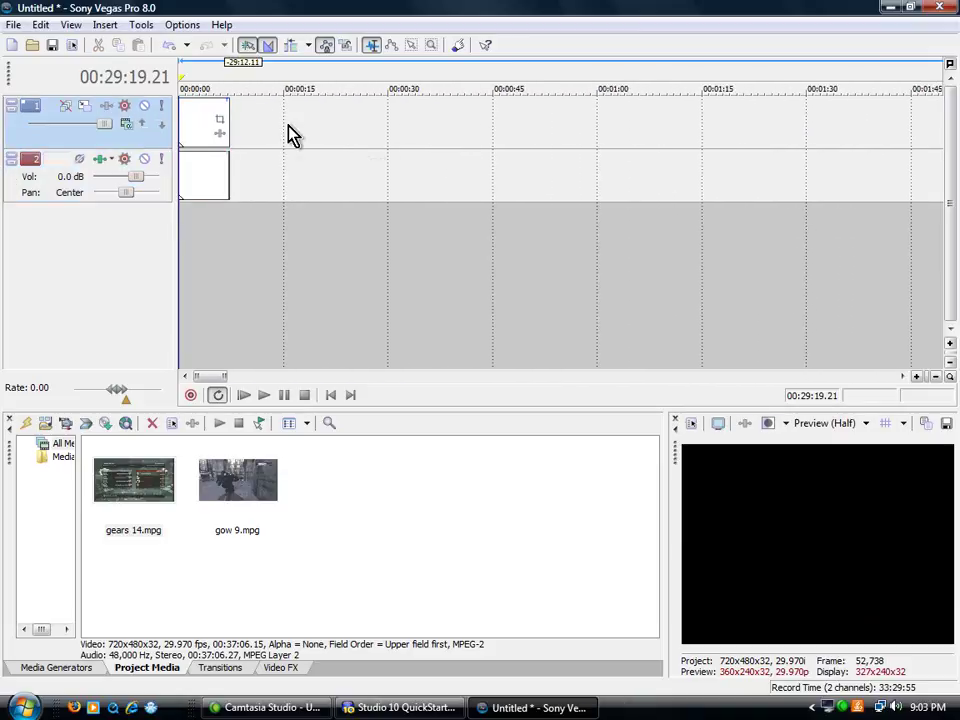
pyautogui.rightClick(289, 133)
pyautogui.click(340, 159)
pyautogui.click(194, 222)
pyautogui.press('space')
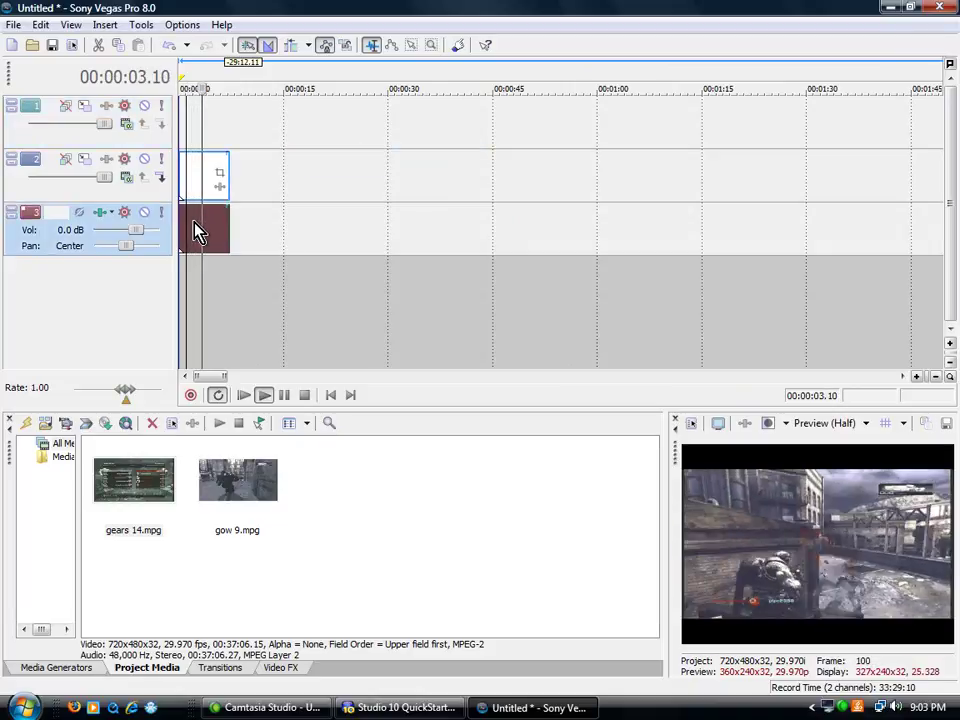
pyautogui.press('space')
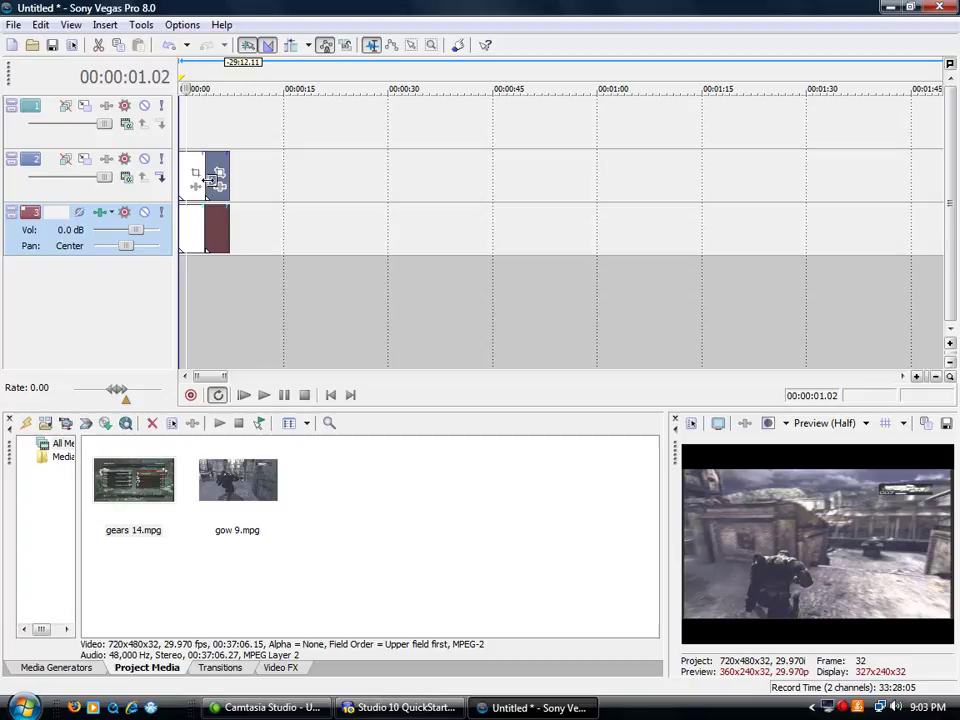
# - Move the video event up onto track 1 and delete the extra audio track 4
pyautogui.moveTo(214, 187); pyautogui.dragTo(227, 128)
pyautogui.moveTo(225, 219); pyautogui.dragTo(228, 276)
pyautogui.rightClick(270, 289)
pyautogui.click(305, 354)
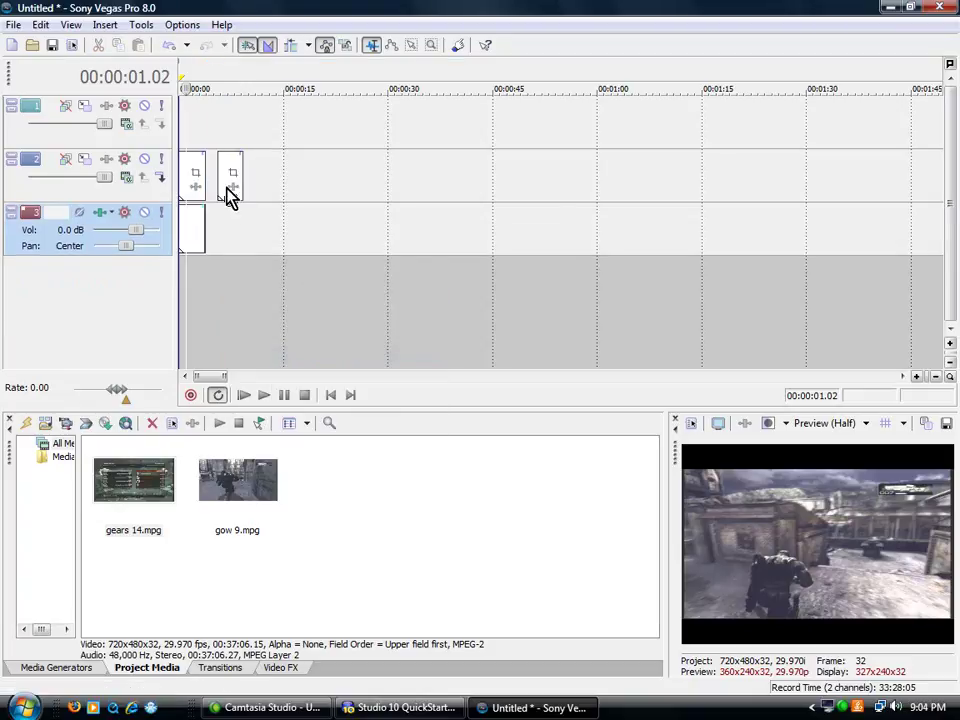
pyautogui.click(224, 192)
pyautogui.moveTo(224, 168); pyautogui.dragTo(217, 120)
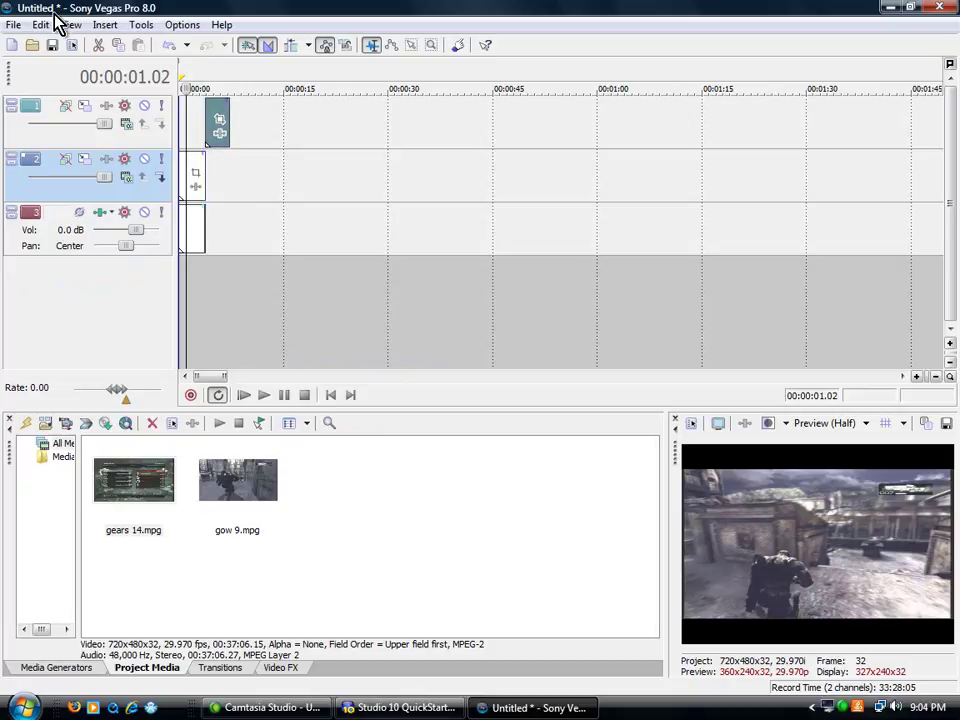
pyautogui.click(244, 110)
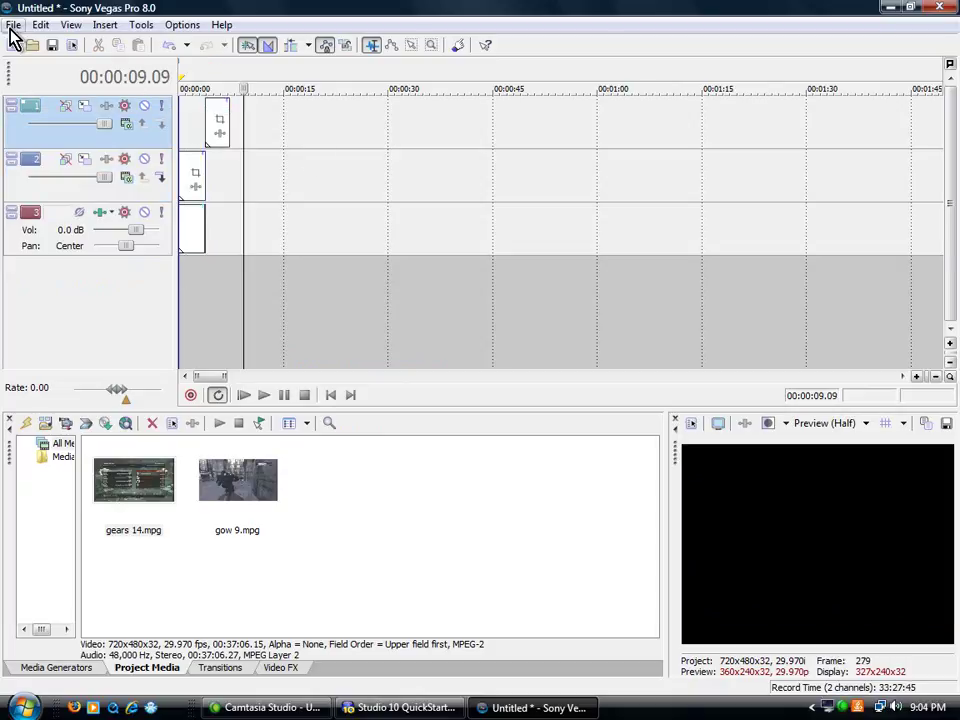
# - Import gow 12.mpg into the project
pyautogui.click(14, 24)
pyautogui.click(55, 66)
pyautogui.click(545, 262)
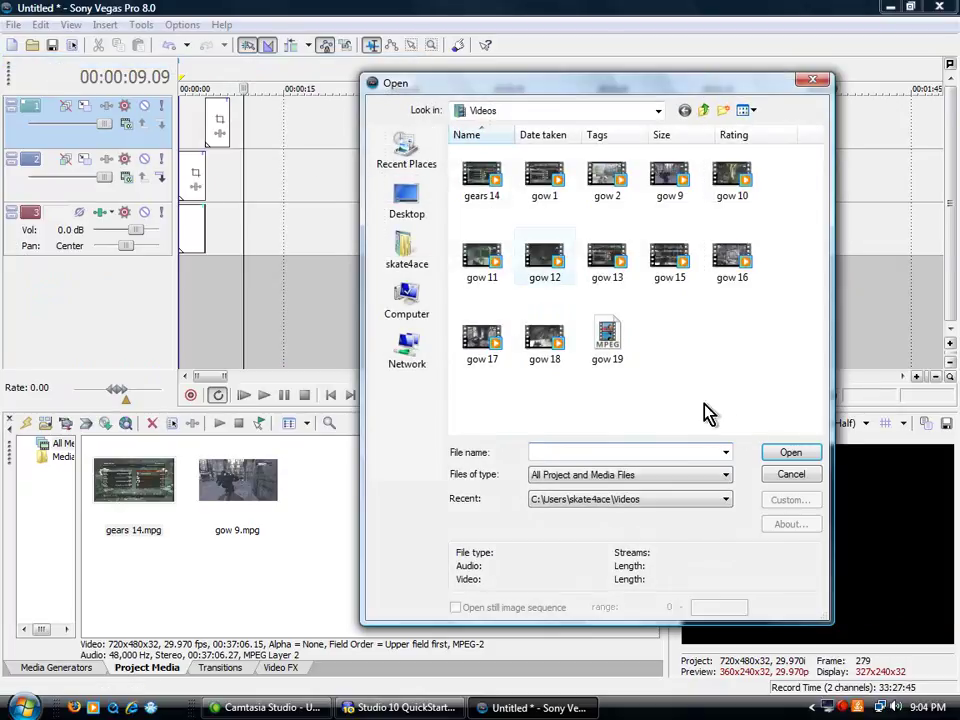
pyautogui.click(789, 455)
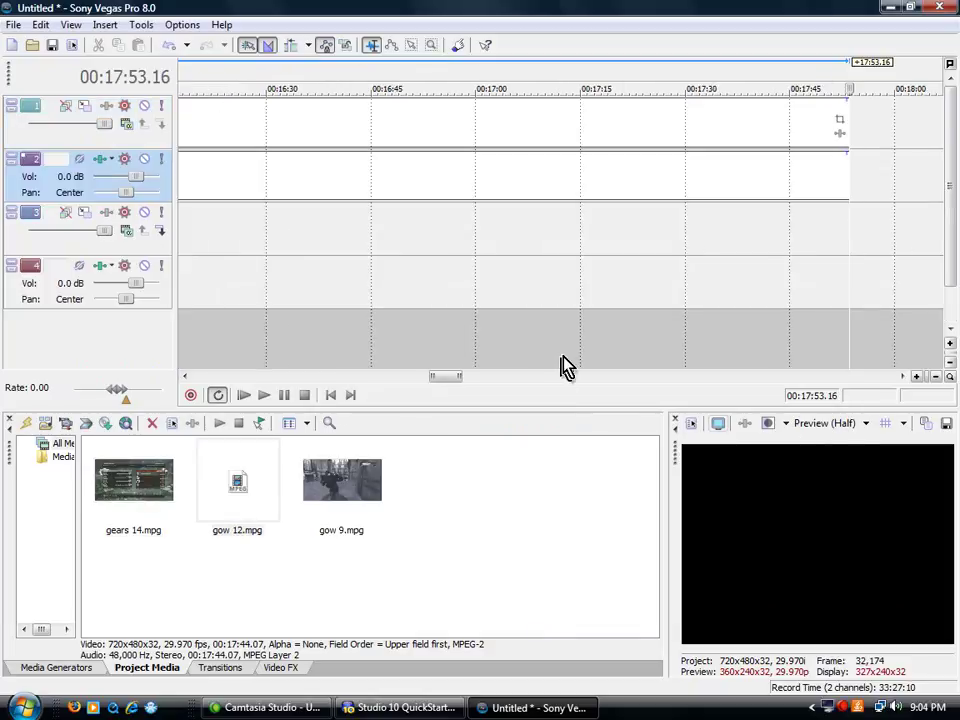
pyautogui.moveTo(446, 376); pyautogui.dragTo(197, 386)
# - Split the new clip at 27 seconds and delete the part after it
pyautogui.click(368, 196)
pyautogui.press('s')
pyautogui.rightClick(422, 176)
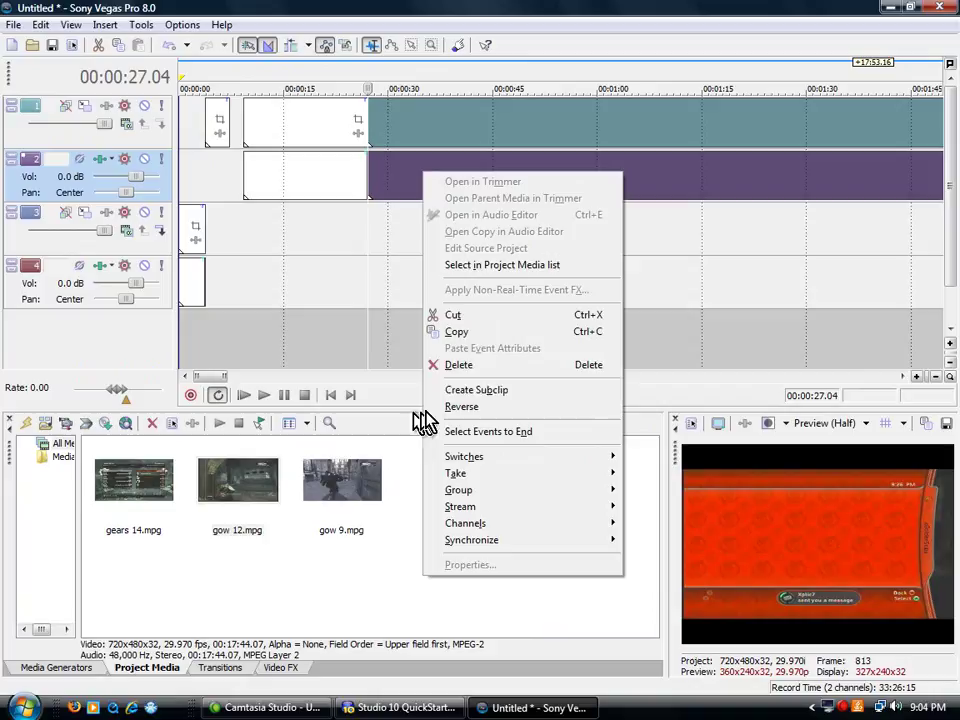
pyautogui.click(478, 364)
pyautogui.click(291, 209)
pyautogui.press('space')
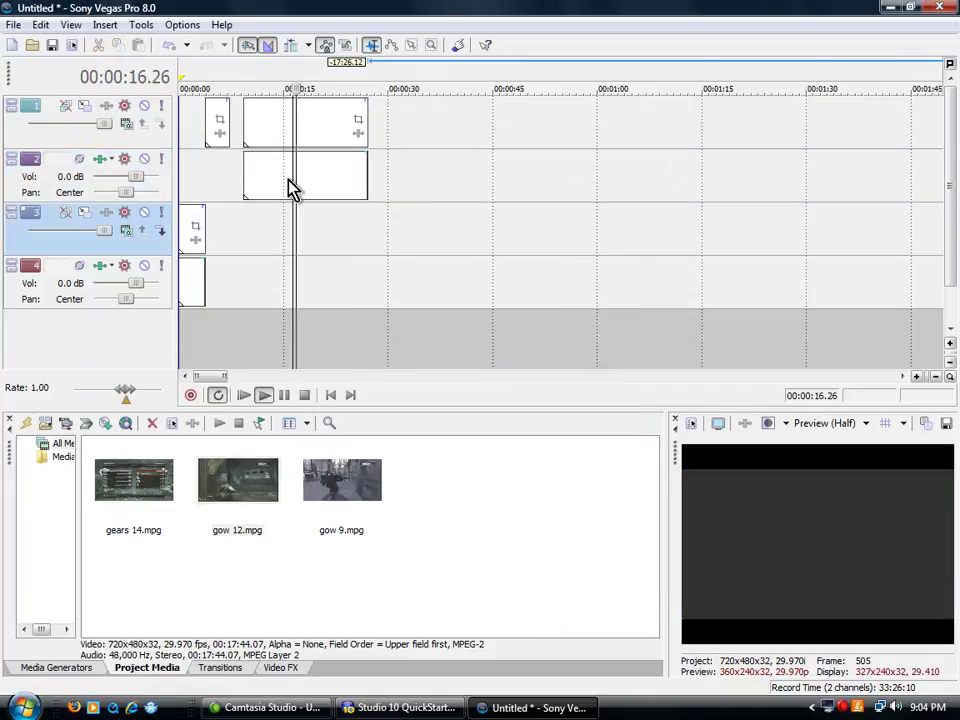
# - Trim the clip's end back to 17.24 and move its audio down to track 4
pyautogui.click(259, 178)
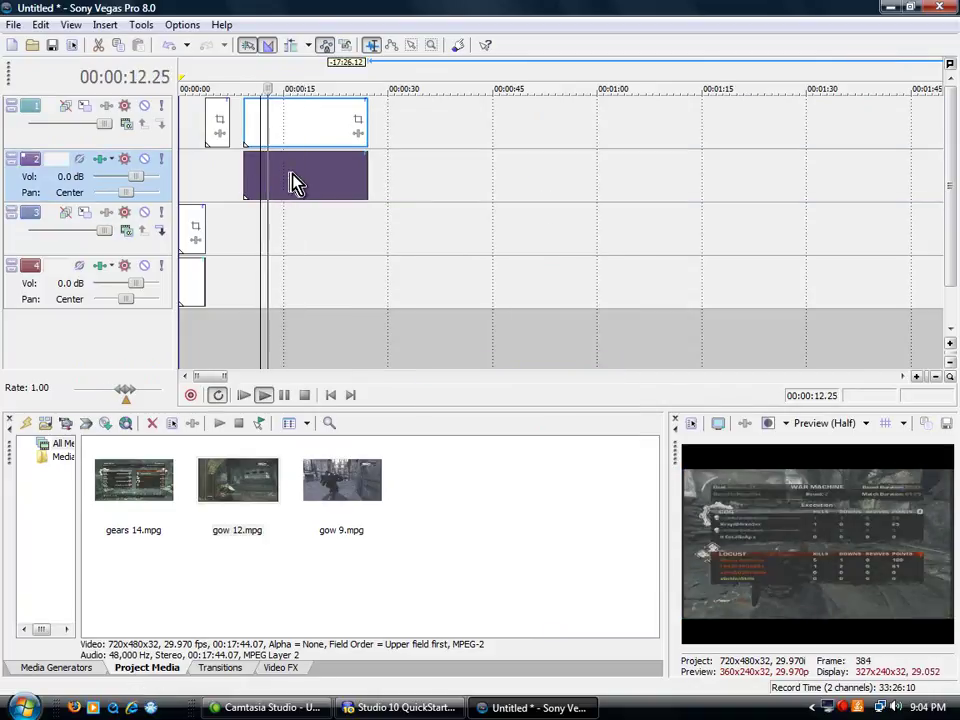
pyautogui.press('s')
pyautogui.rightClick(294, 178)
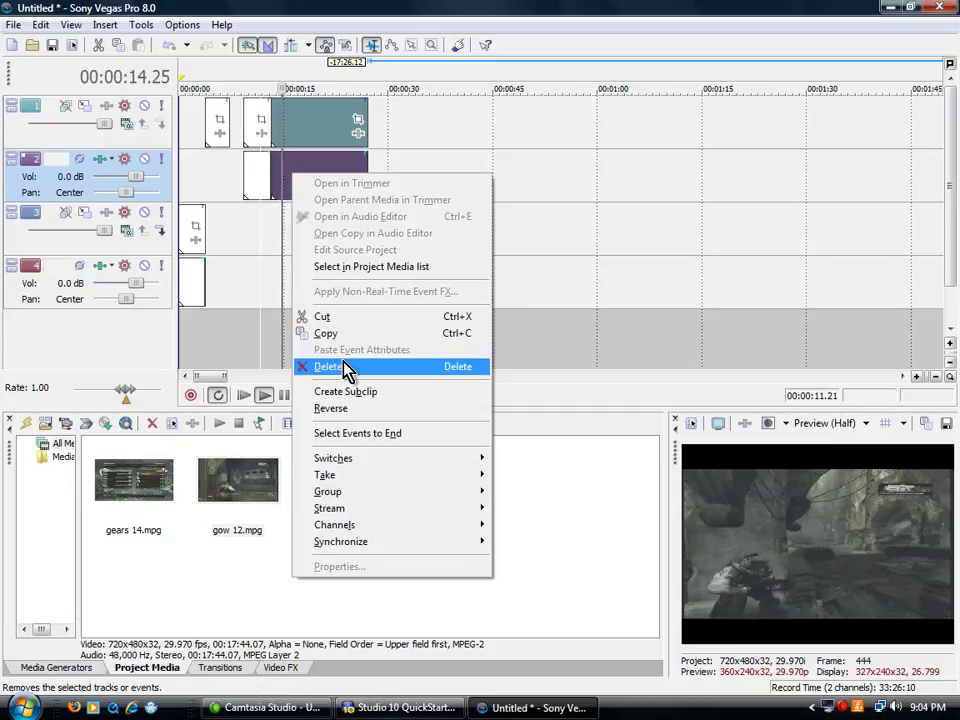
pyautogui.click(317, 366)
pyautogui.hotkey('ctrl', 'z')
pyautogui.click(304, 189)
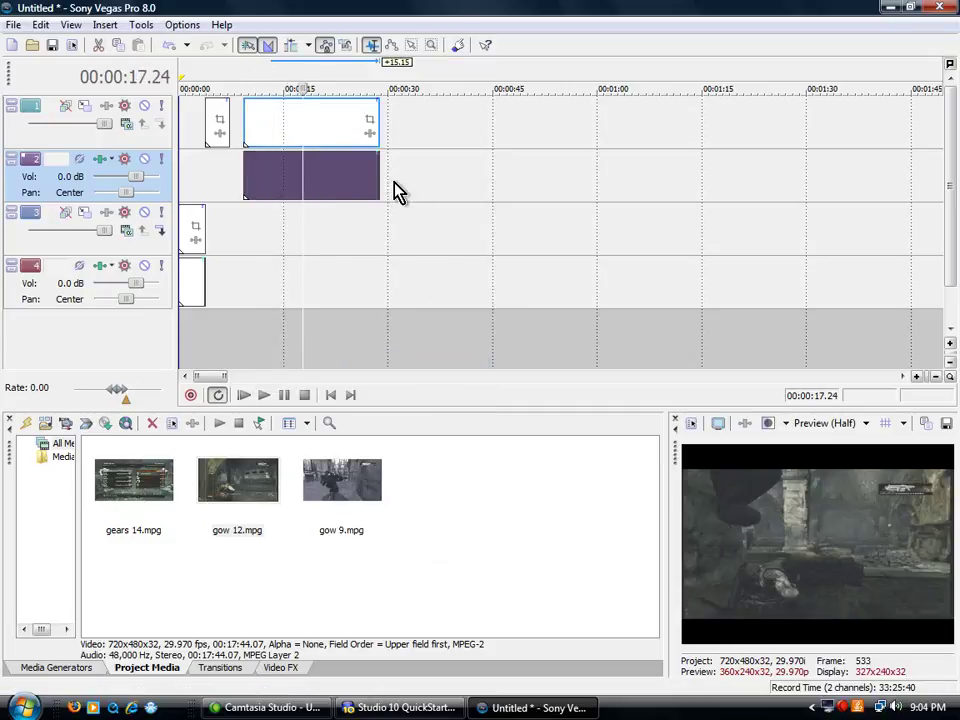
pyautogui.moveTo(371, 176); pyautogui.dragTo(253, 296)
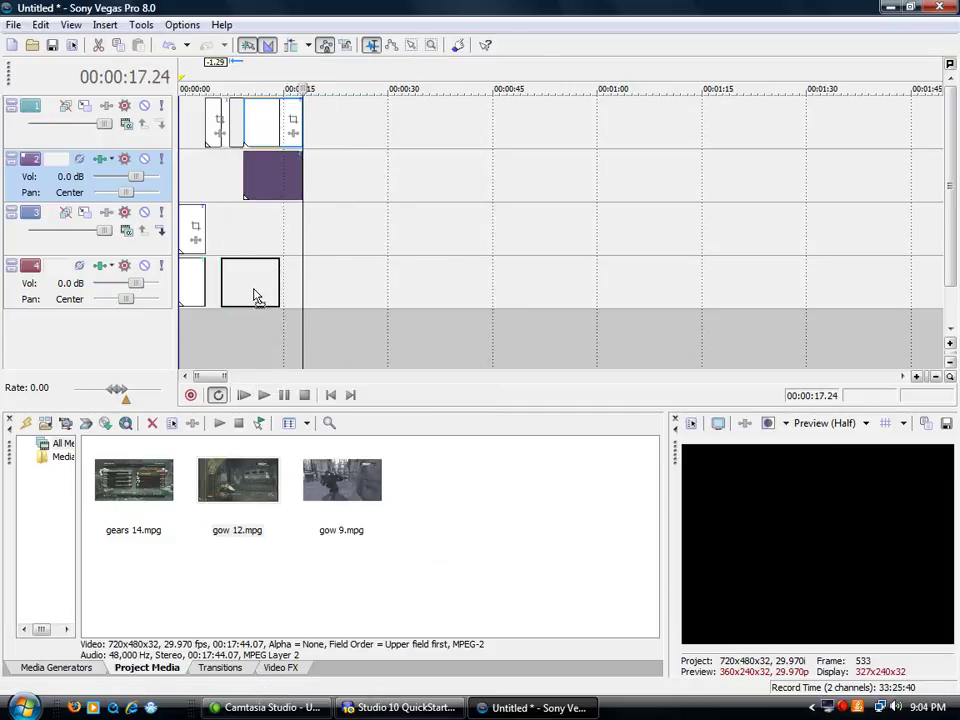
pyautogui.moveTo(257, 146); pyautogui.dragTo(261, 243)
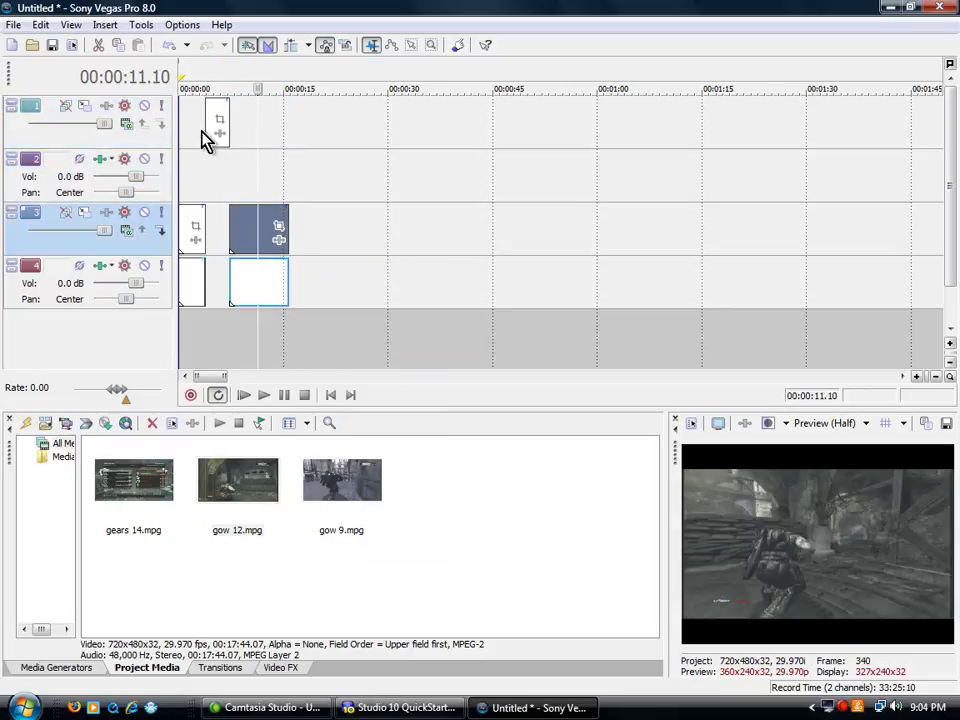
# - Open Event Pan/Crop for the gears 14 clip and switch on Mask
pyautogui.click(214, 140)
pyautogui.click(220, 121)
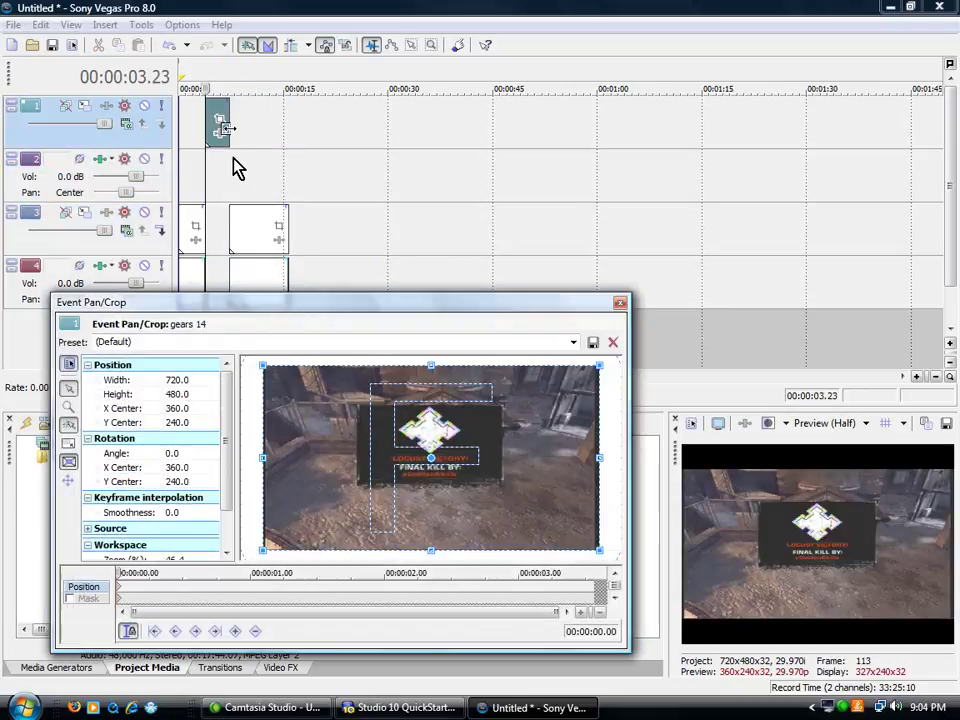
pyautogui.click(70, 598)
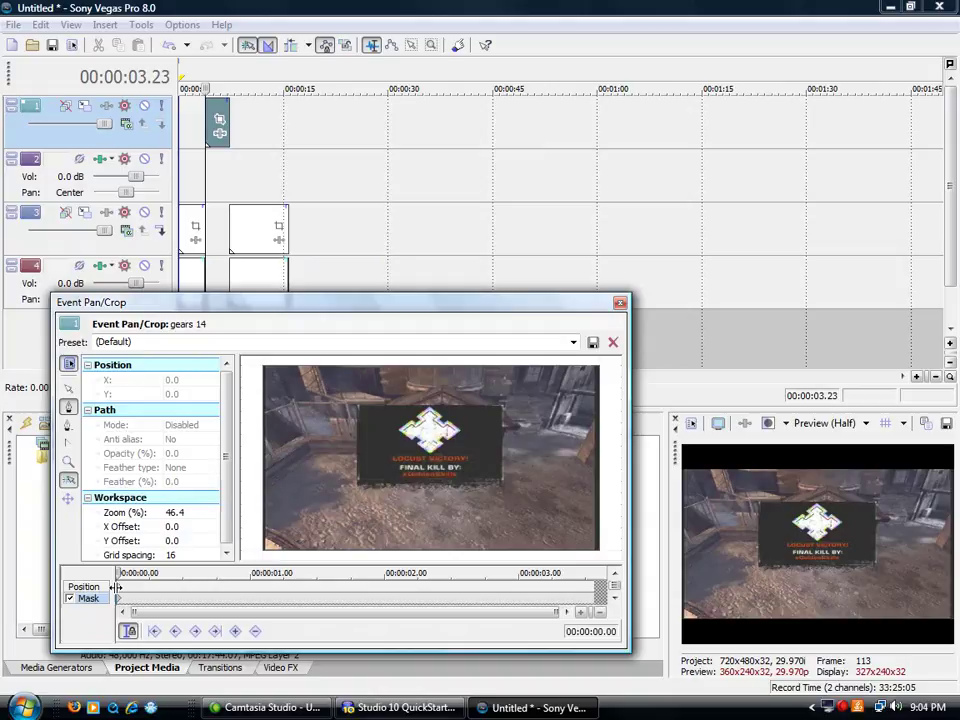
pyautogui.moveTo(117, 590)
pyautogui.mouseDown()
pyautogui.moveTo(62, 590)
pyautogui.moveTo(655, 588)
pyautogui.moveTo(71, 590)
pyautogui.moveTo(108, 600)
pyautogui.mouseUp()
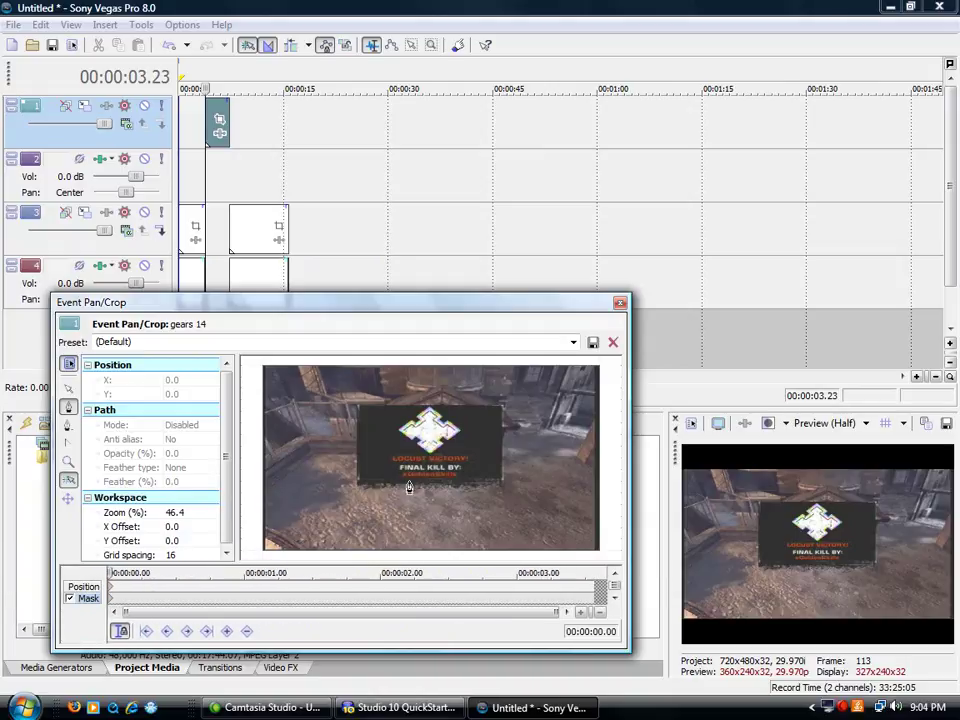
# - Zoom the workspace to 285.7% and pan the view onto the diamond logo
pyautogui.click(208, 515)
pyautogui.moveTo(210, 519); pyautogui.dragTo(185, 538)
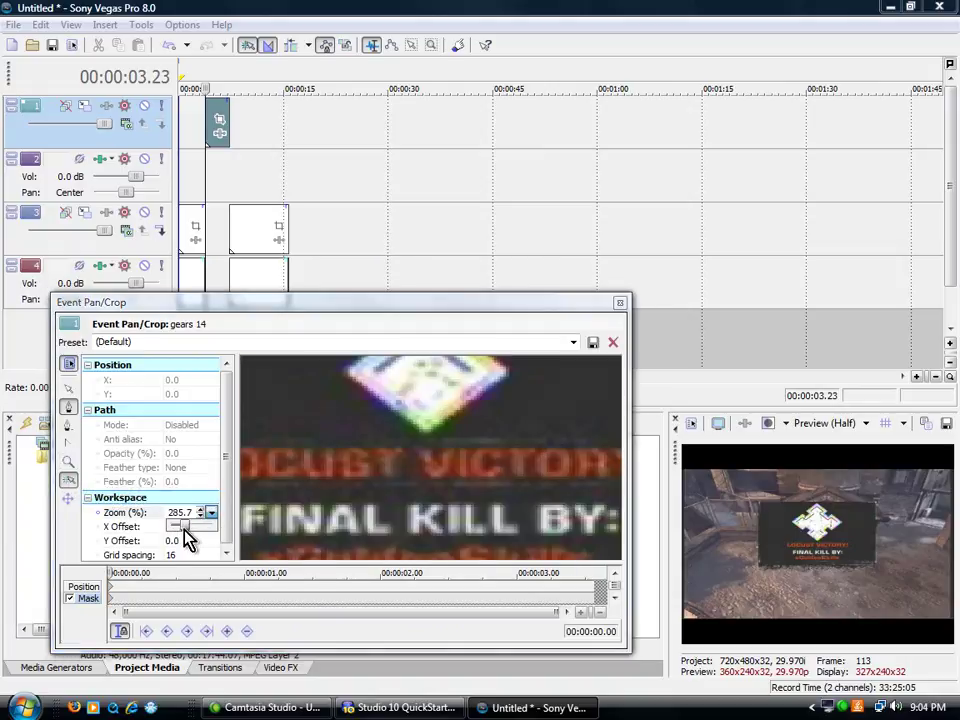
pyautogui.click(68, 388)
pyautogui.moveTo(505, 388); pyautogui.dragTo(405, 445)
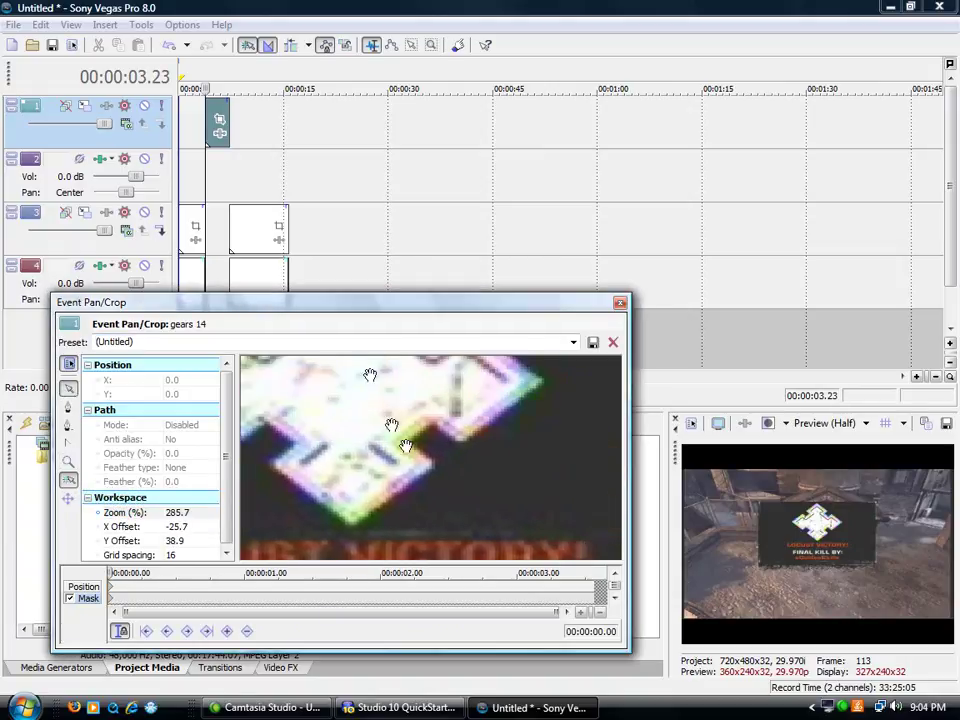
pyautogui.moveTo(356, 381); pyautogui.dragTo(378, 440)
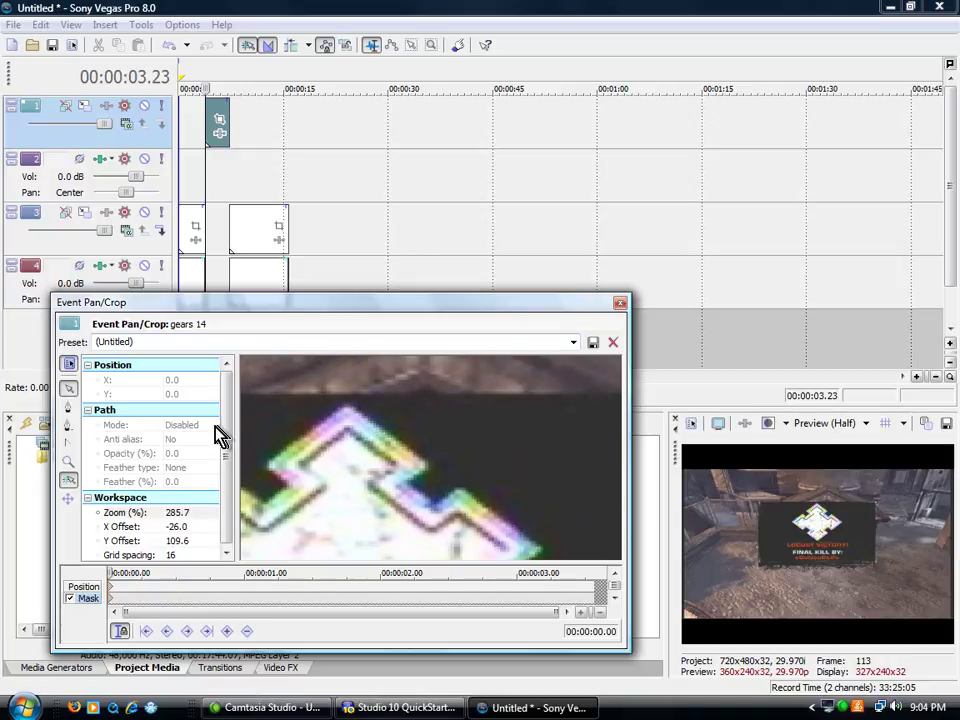
# - Place mask anchor points along the first edges of the diamond logo
pyautogui.click(68, 407)
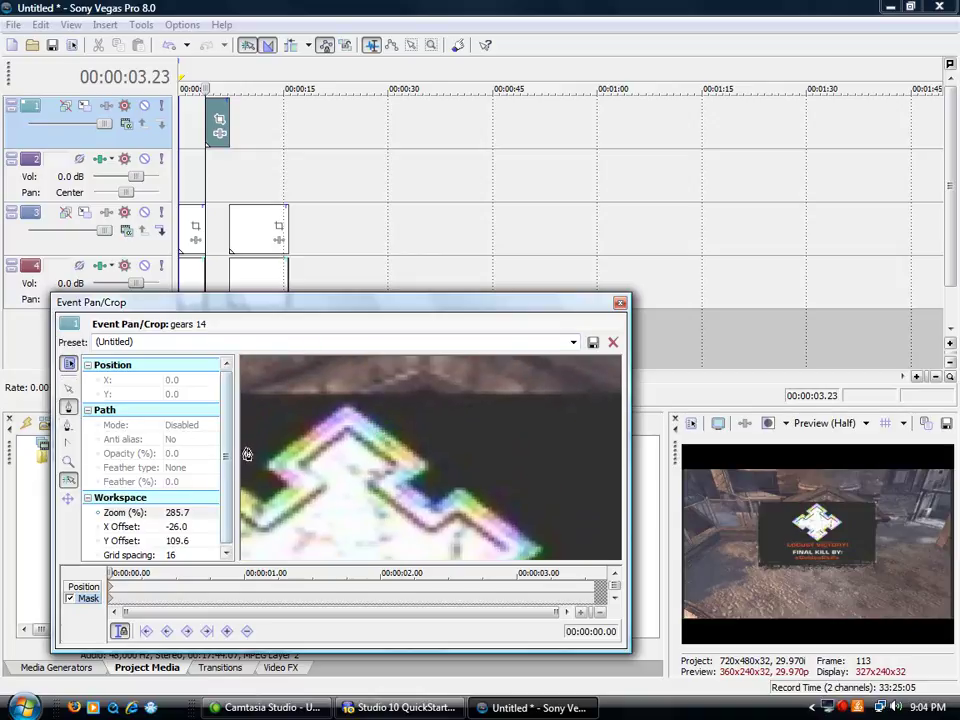
pyautogui.click(325, 484)
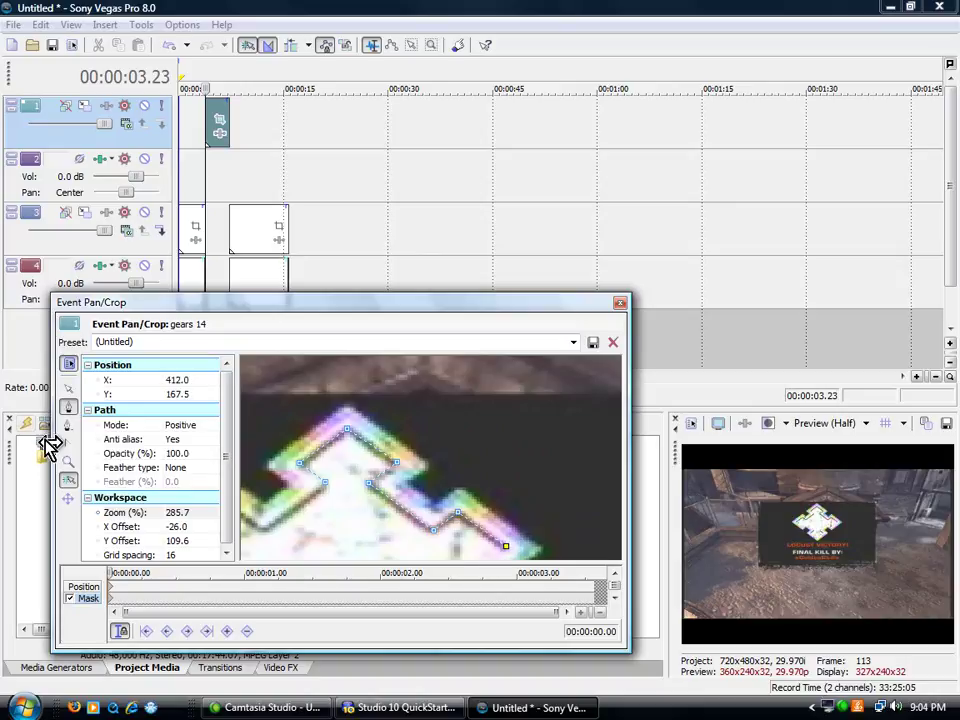
pyautogui.click(68, 387)
pyautogui.moveTo(296, 499); pyautogui.dragTo(328, 427)
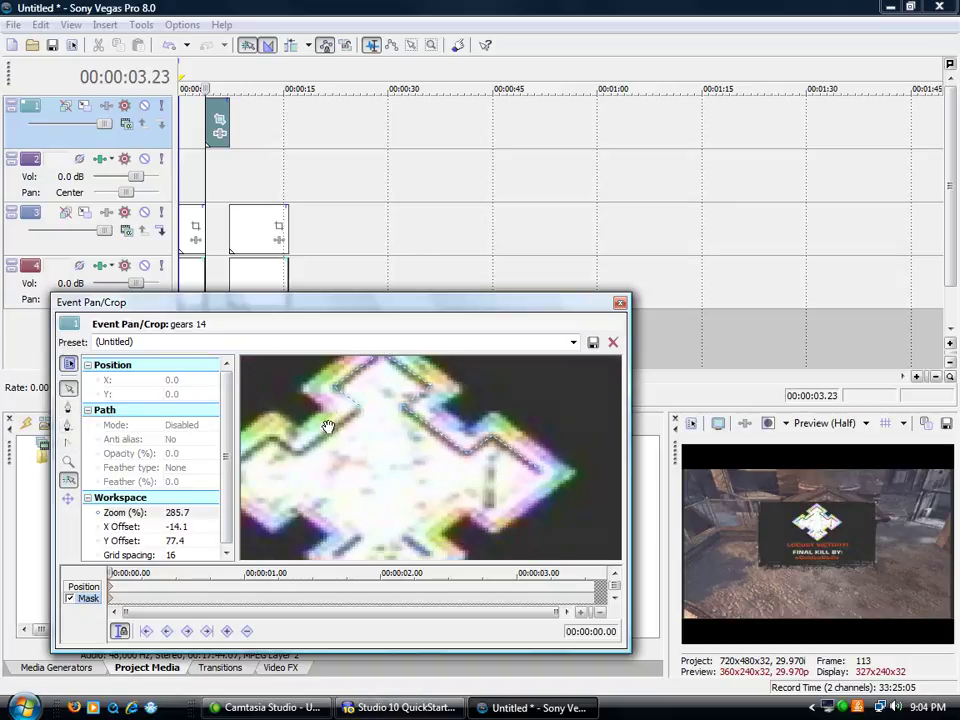
pyautogui.click(68, 407)
pyautogui.click(540, 470)
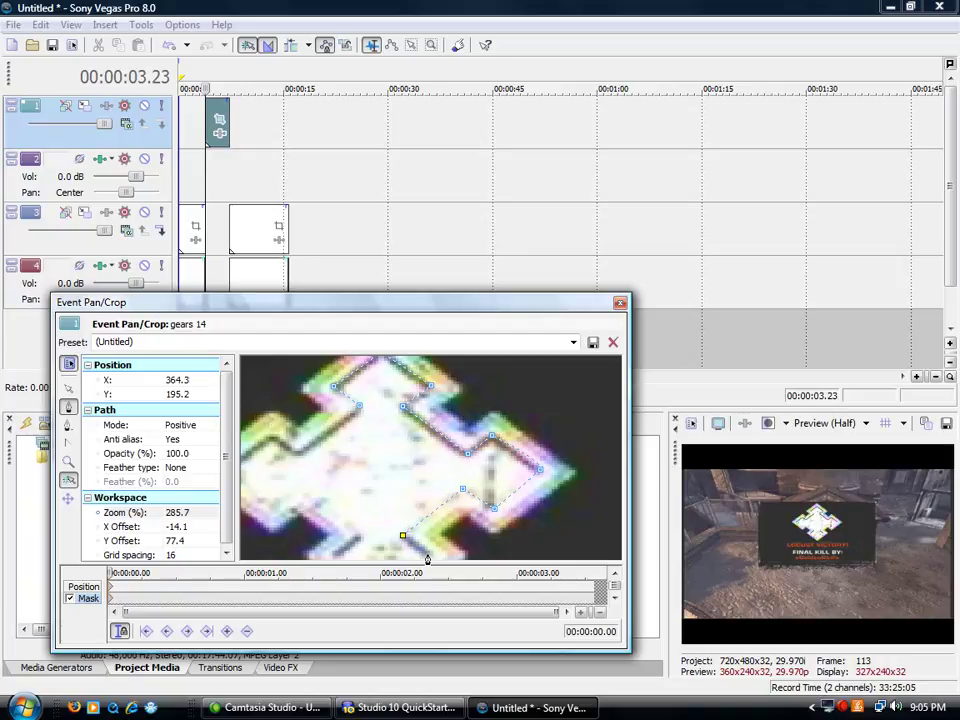
# - Zoom in, adjust the corner anchors, and close the mask path around the diamond
pyautogui.click(68, 461)
pyautogui.rightClick(433, 525)
pyautogui.click(433, 525)
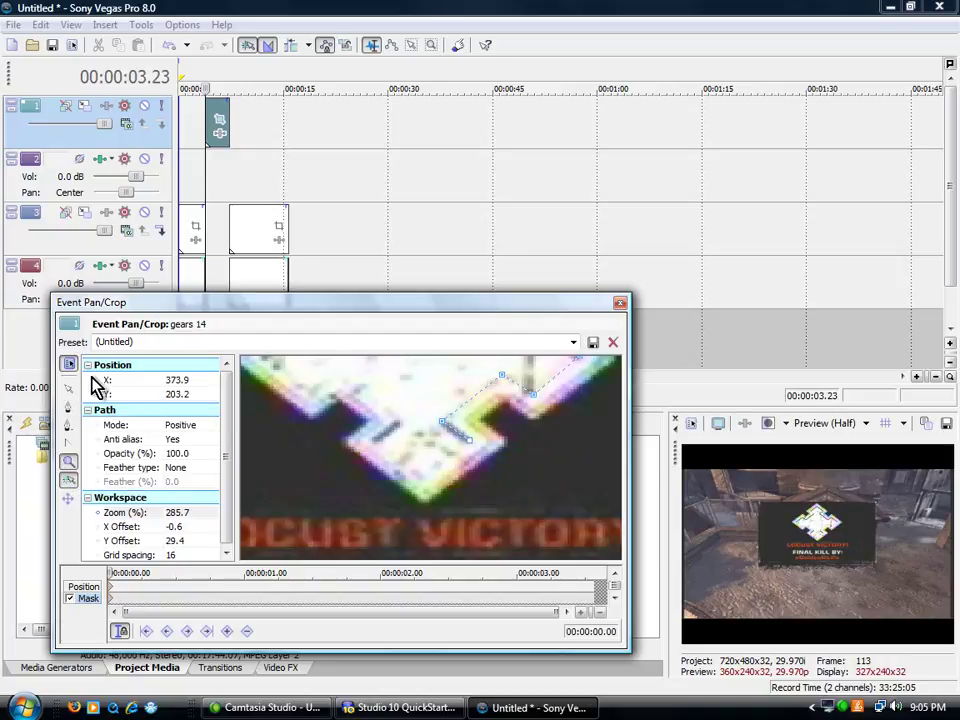
pyautogui.click(68, 406)
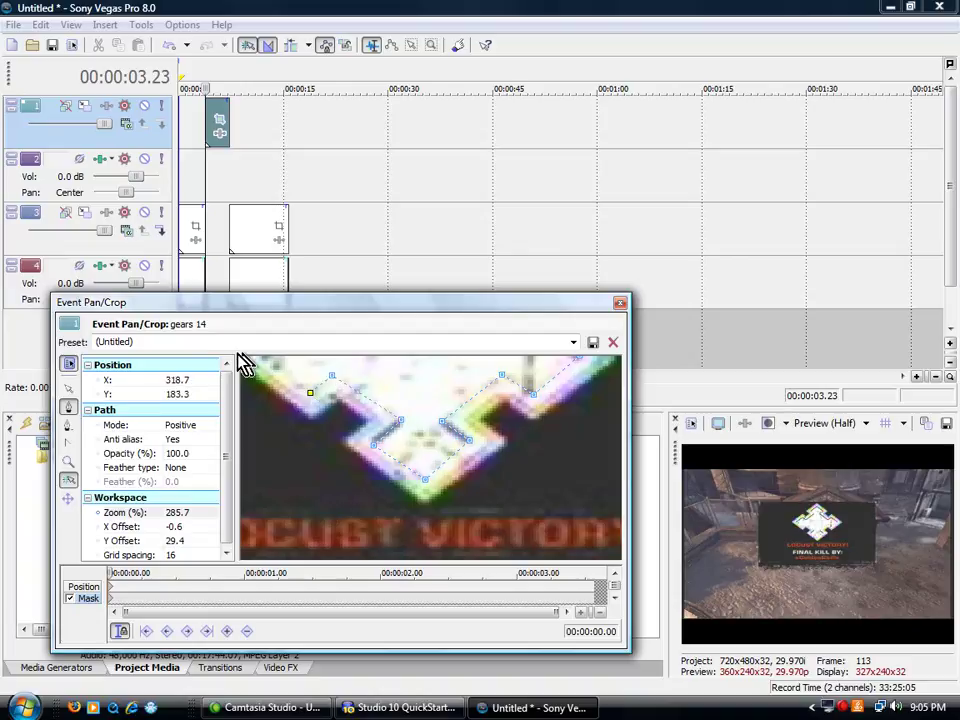
pyautogui.click(68, 461)
pyautogui.rightClick(470, 418)
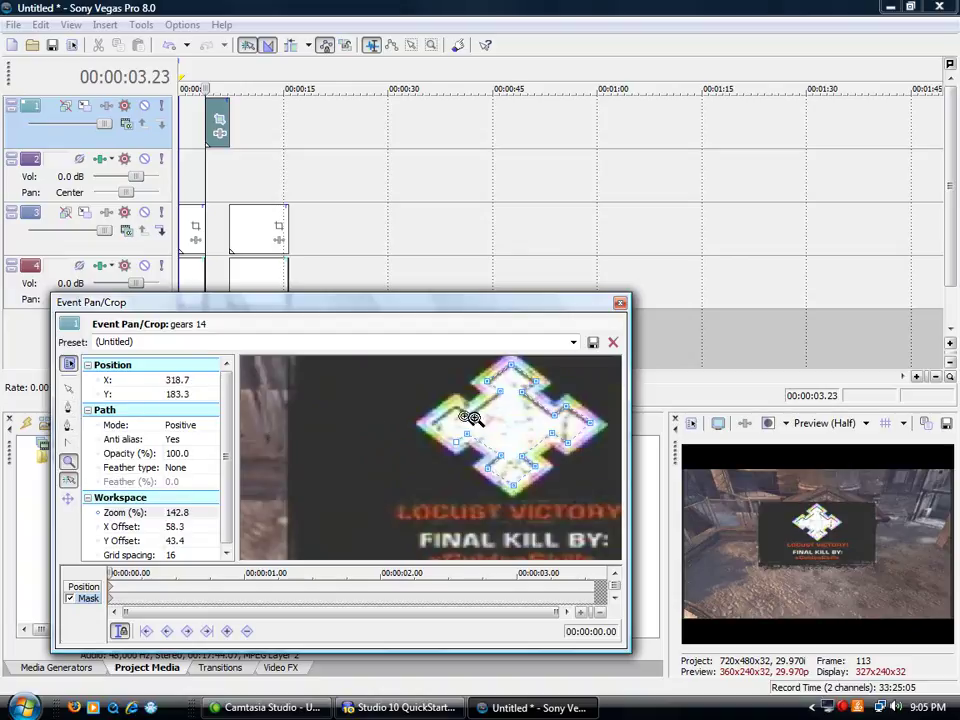
pyautogui.click(470, 418)
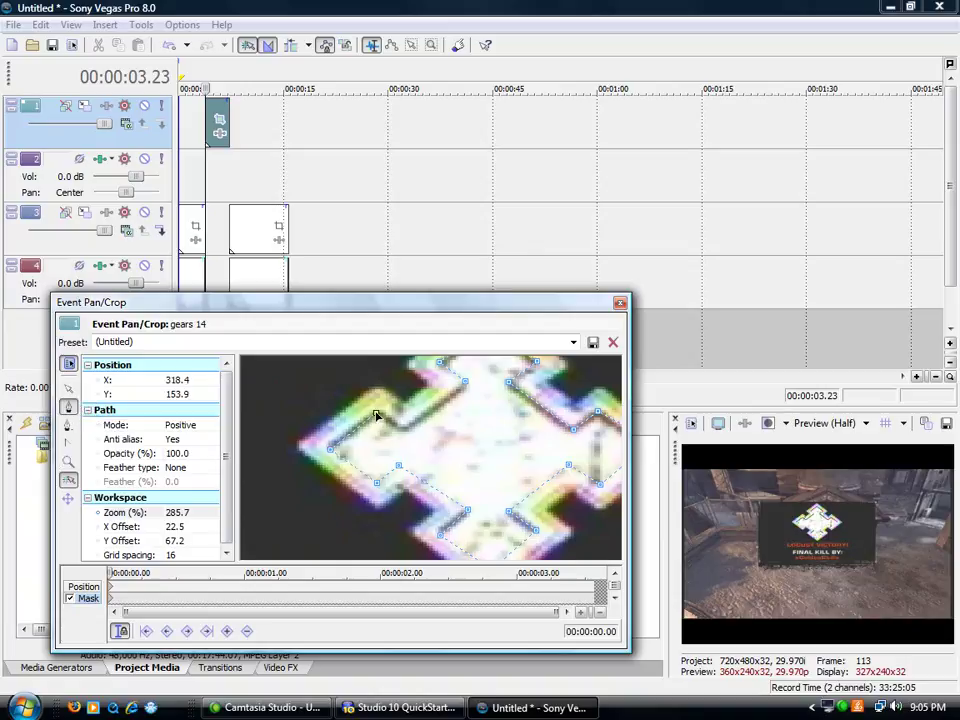
pyautogui.click(332, 446)
pyautogui.click(376, 483)
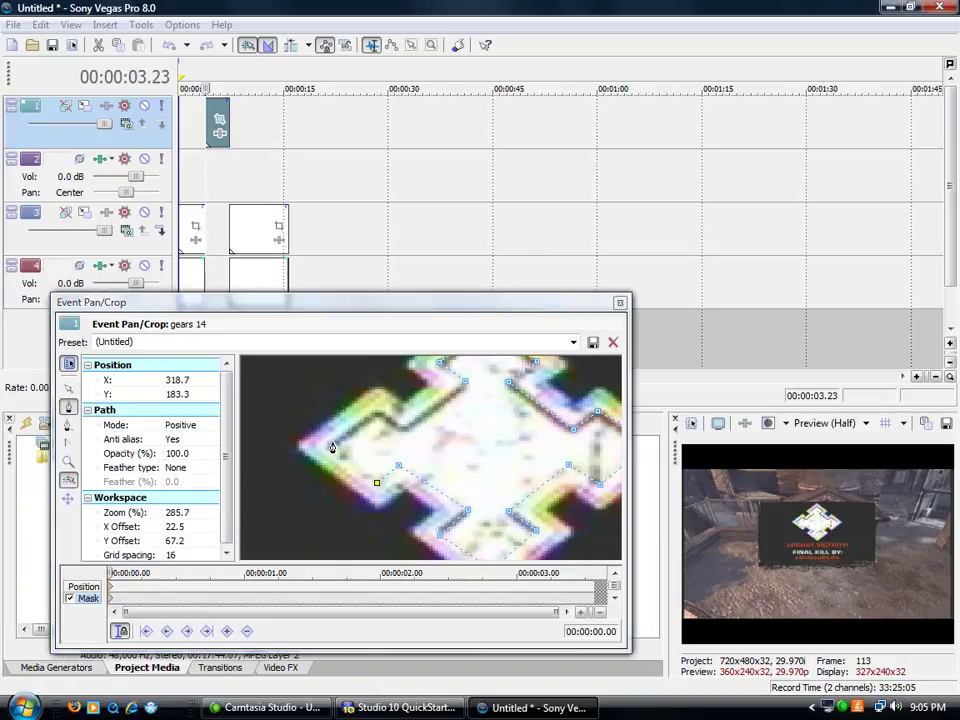
pyautogui.click(330, 447)
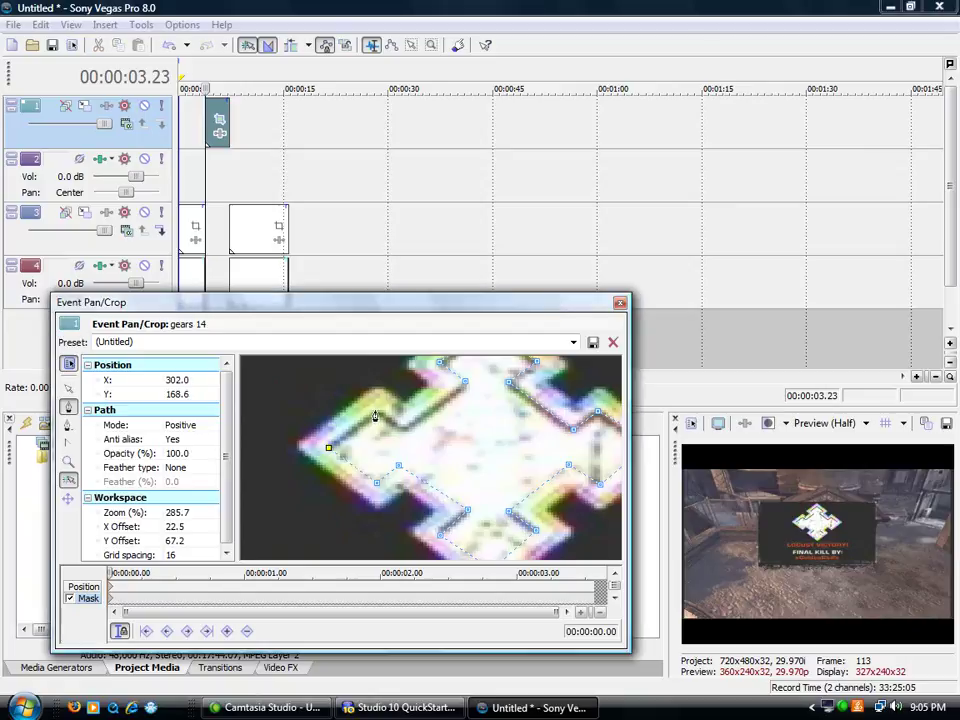
pyautogui.click(443, 408)
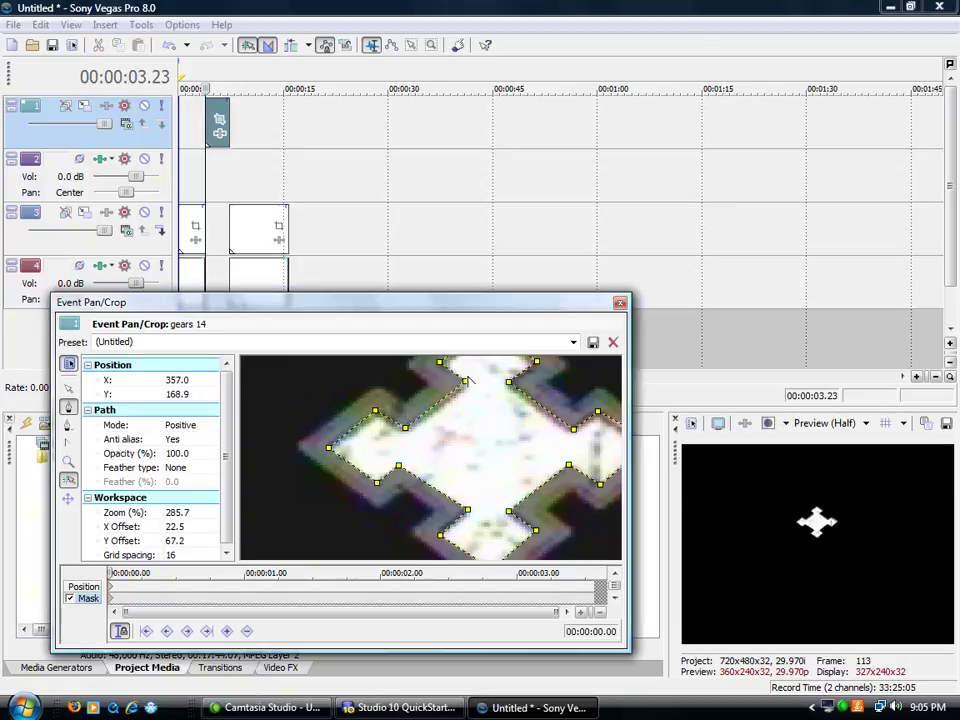
# - Set the mask mode to Negative with Out feathering of 0.3
pyautogui.click(193, 441)
pyautogui.press('Down')
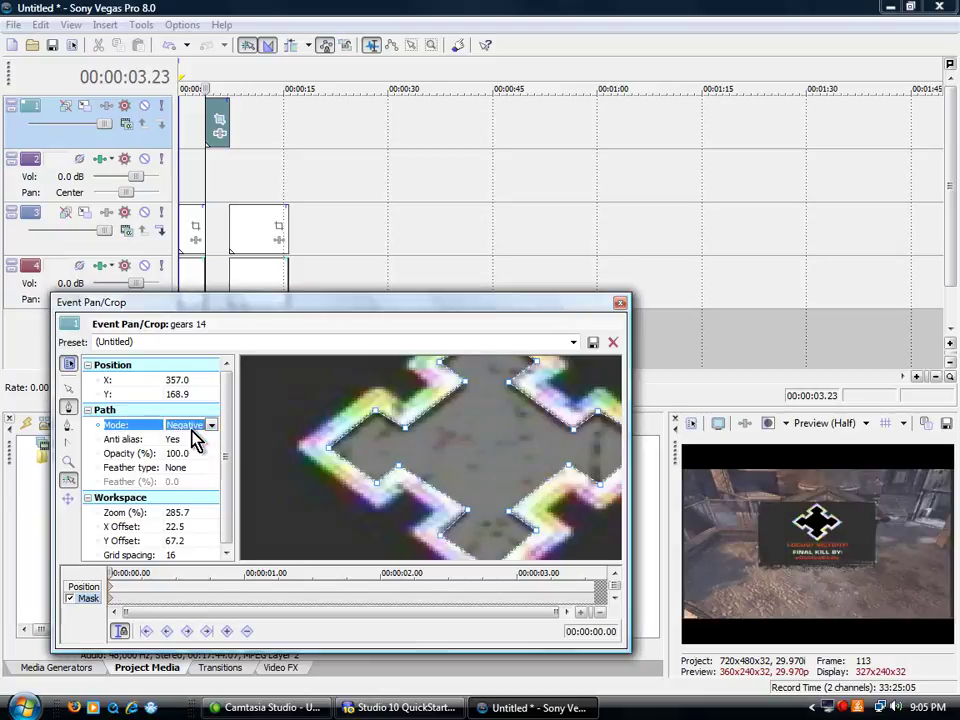
pyautogui.click(194, 446)
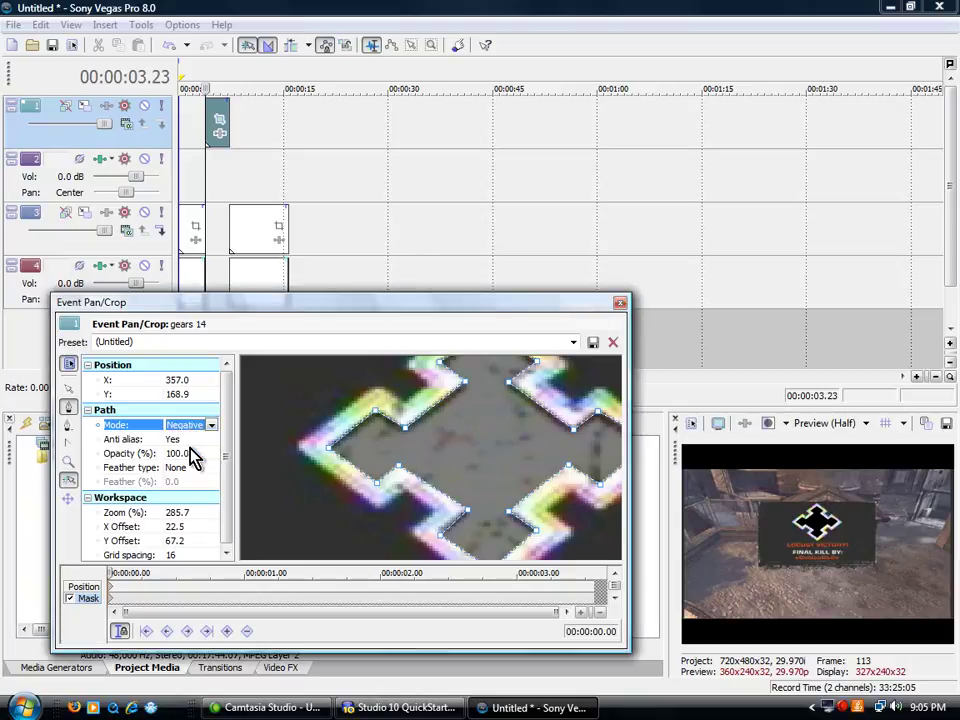
pyautogui.click(180, 468)
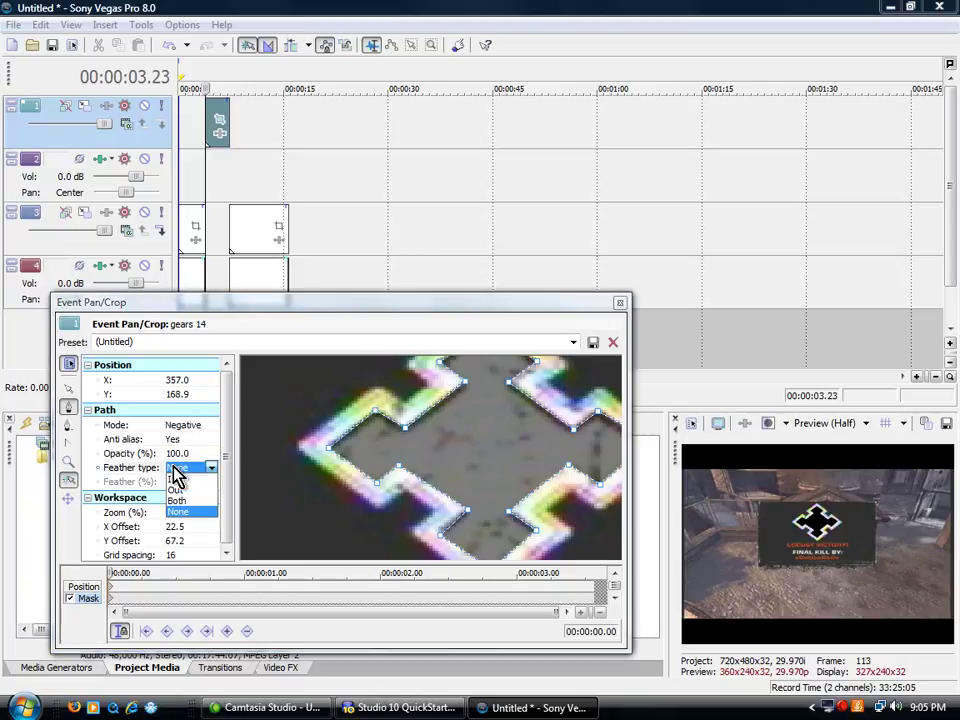
pyautogui.click(179, 490)
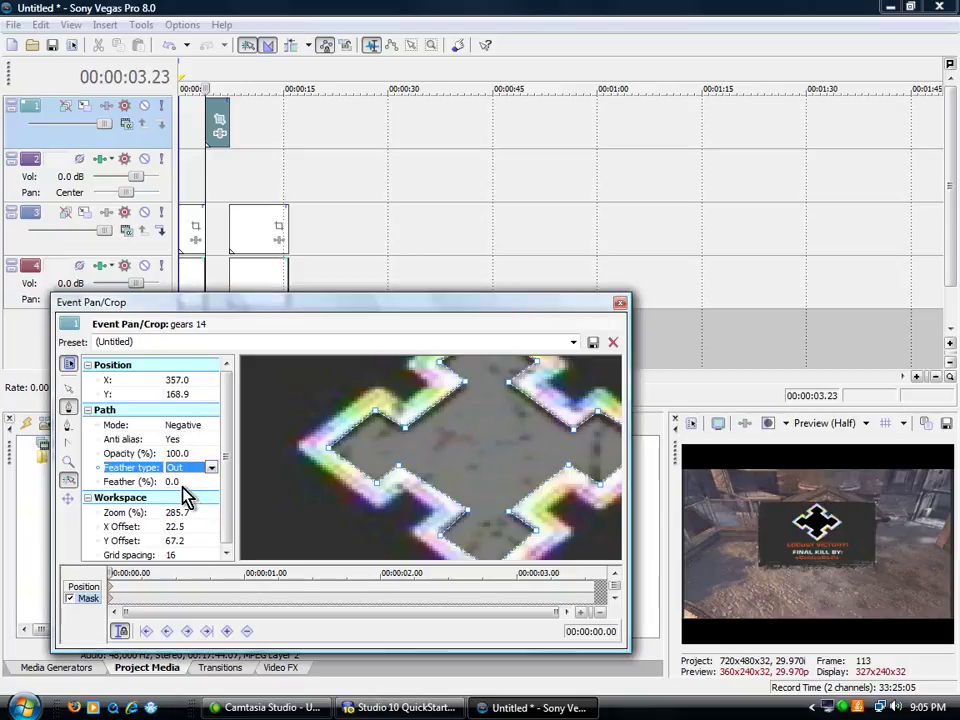
pyautogui.click(177, 482)
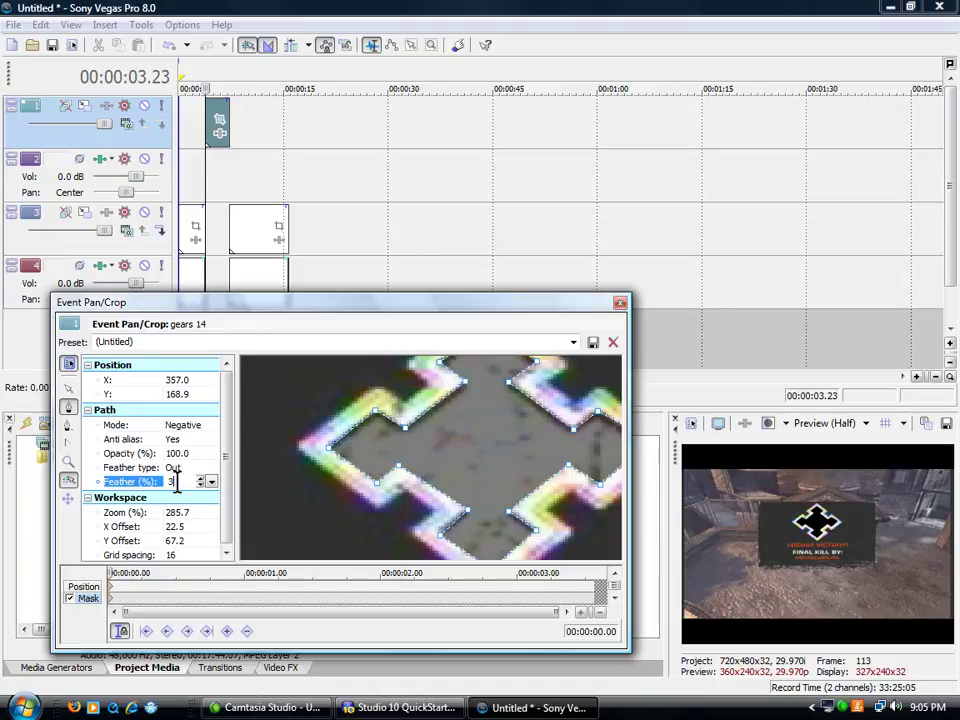
pyautogui.write('3')
pyautogui.press('Return')
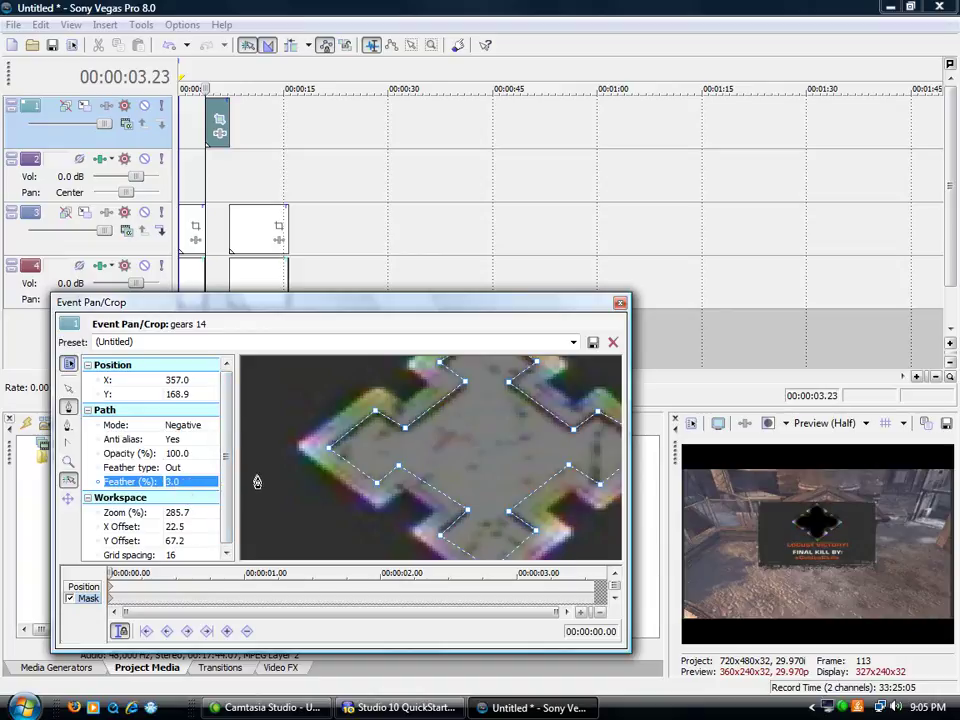
pyautogui.click(181, 484)
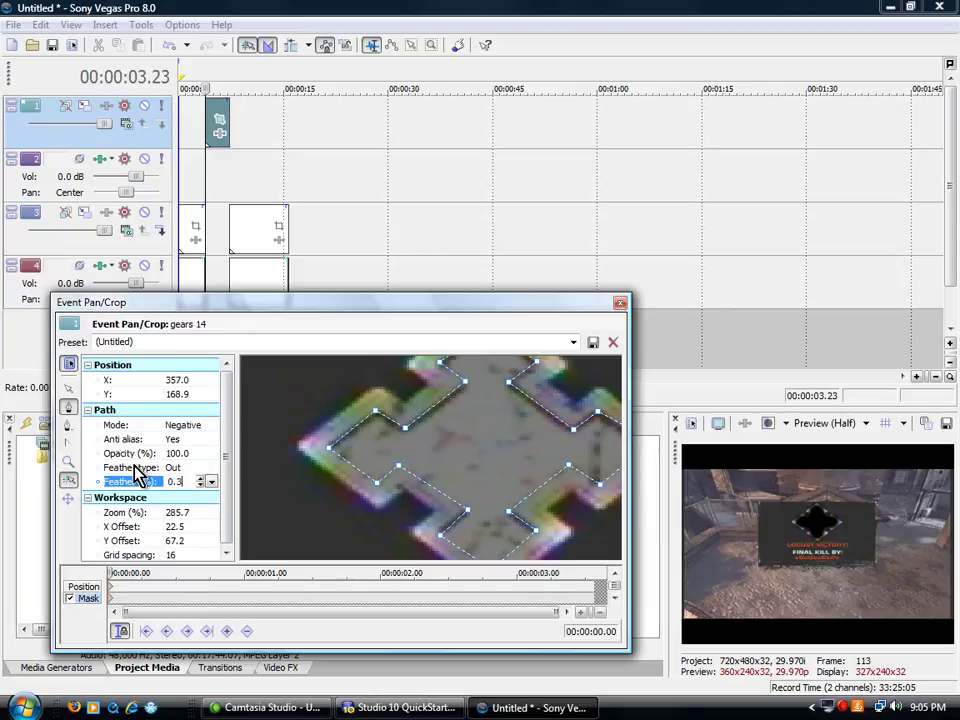
pyautogui.press('Return')
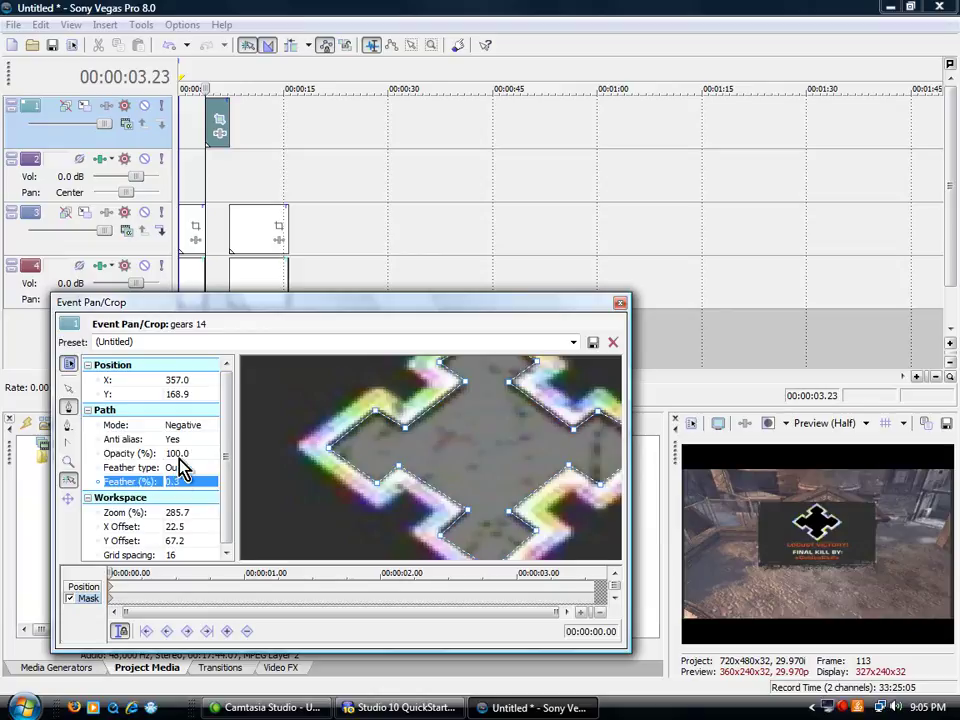
# - Lower the mask opacity to 0 and preview the clip
pyautogui.click(177, 453)
pyautogui.click(211, 453)
pyautogui.moveTo(210, 470)
pyautogui.mouseDown()
pyautogui.moveTo(188, 469)
pyautogui.moveTo(199, 478)
pyautogui.mouseUp()
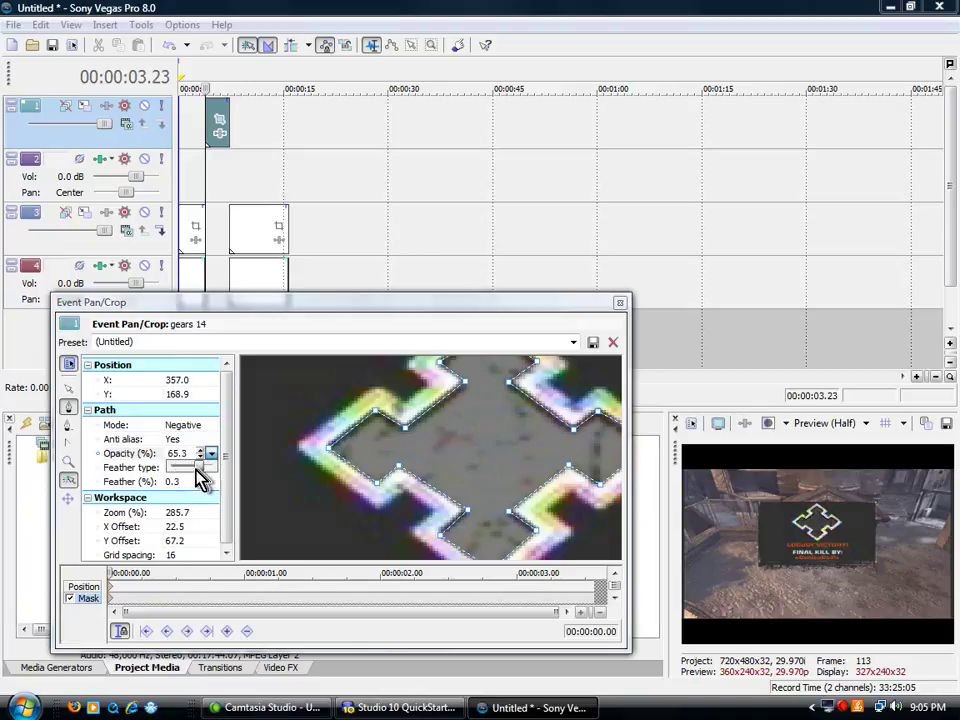
pyautogui.moveTo(200, 478); pyautogui.dragTo(157, 476)
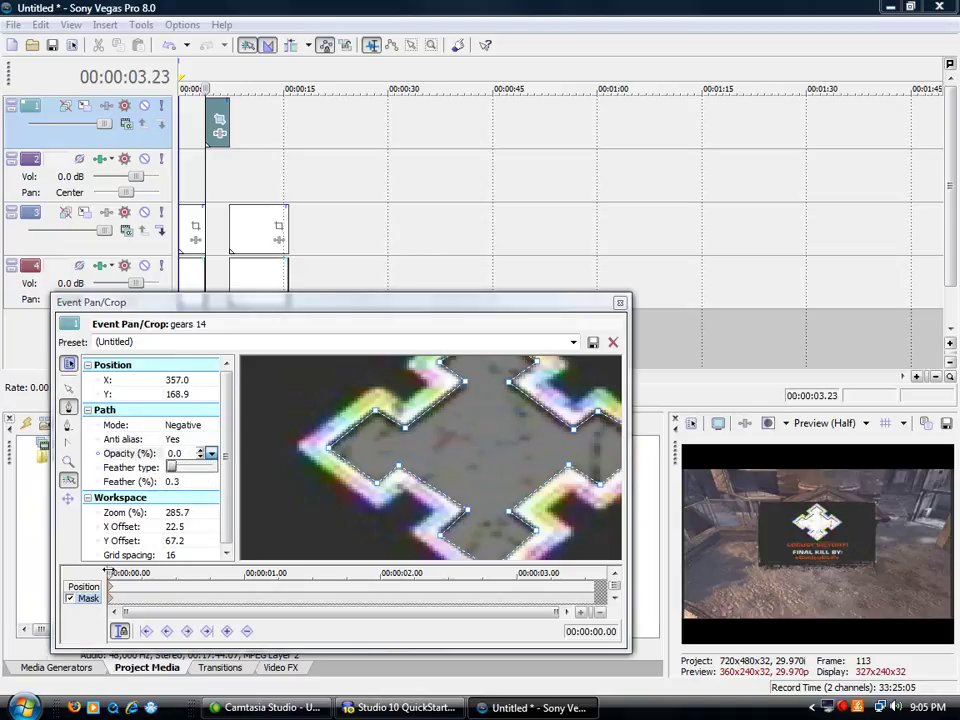
pyautogui.press('space')
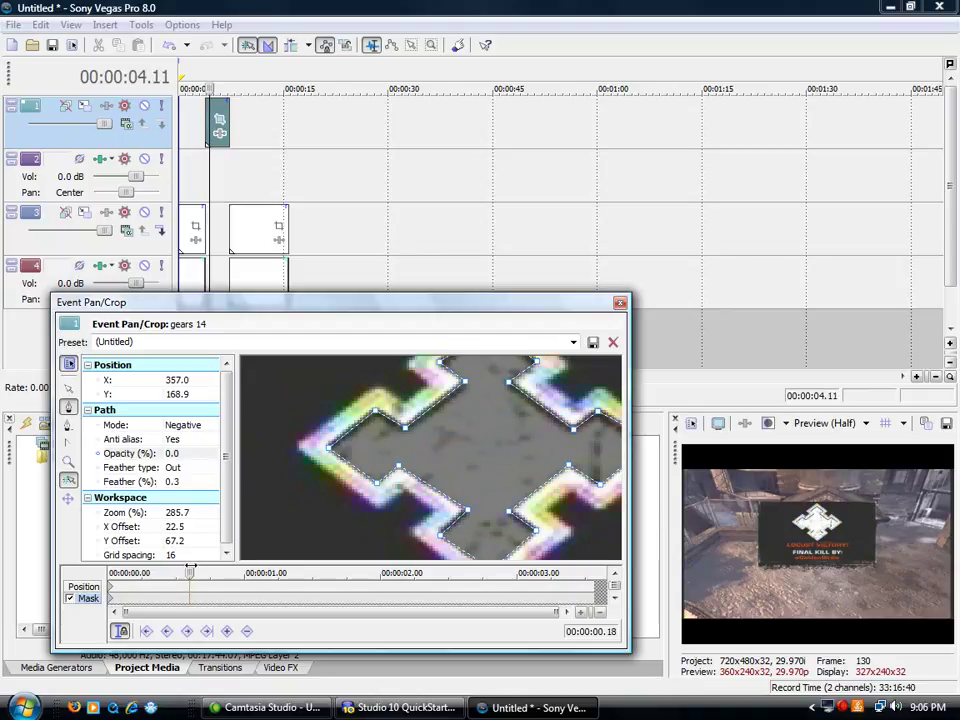
# - Raise the mask opacity to 100 at this point and close Pan/Crop
pyautogui.click(185, 454)
pyautogui.click(211, 455)
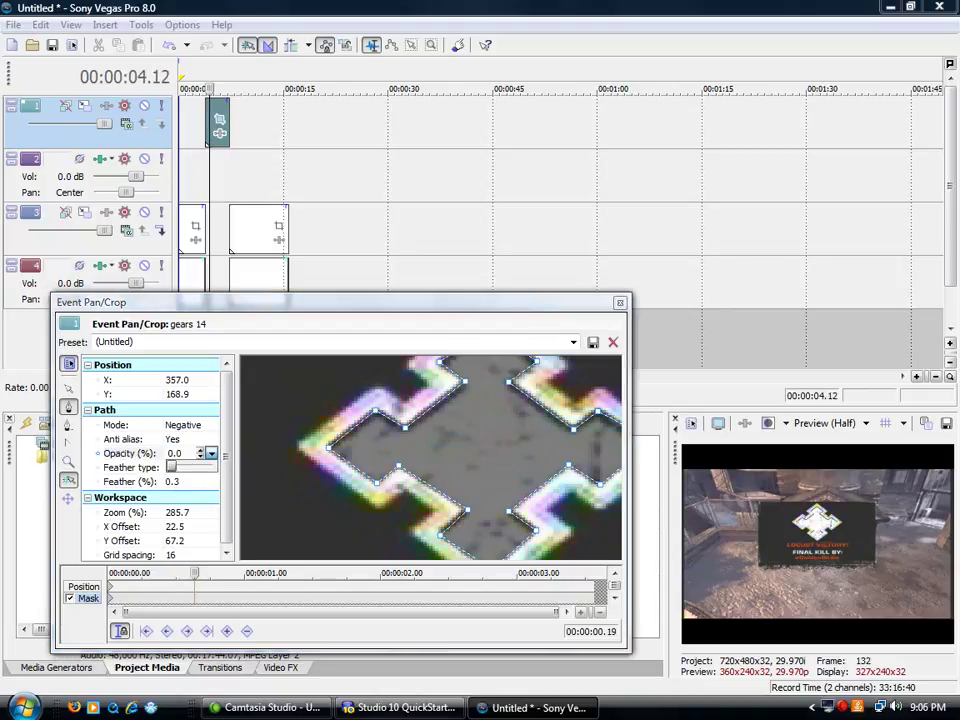
pyautogui.moveTo(172, 467); pyautogui.dragTo(274, 480)
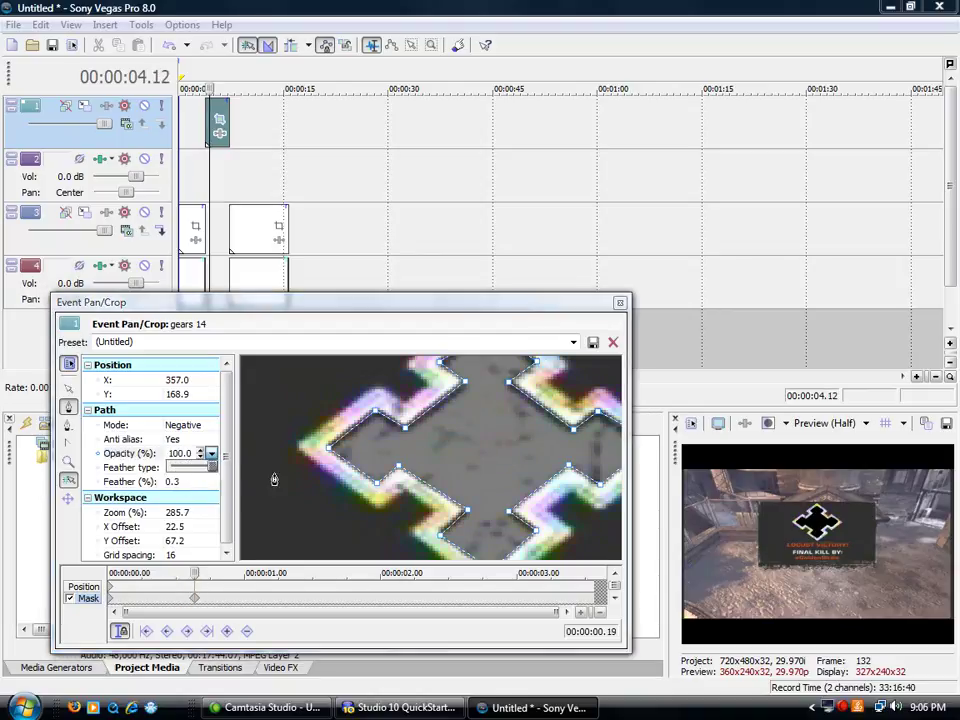
pyautogui.click(620, 303)
# - Delete the empty track 2 and reselect the gears 14 logo clip on track 1
pyautogui.click(248, 286)
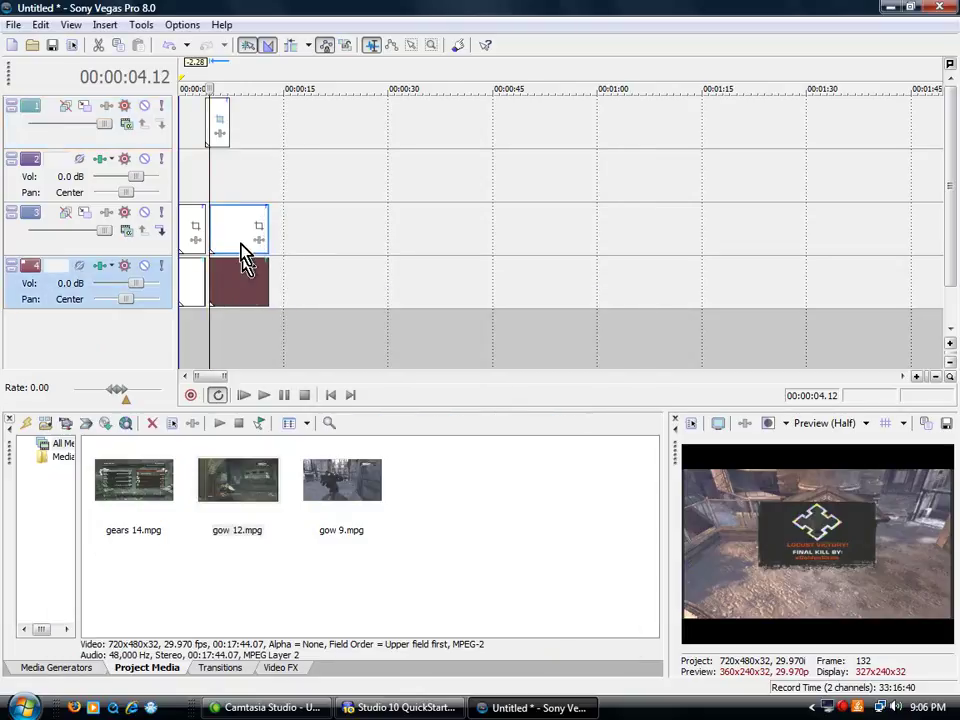
pyautogui.moveTo(245, 252); pyautogui.dragTo(237, 252)
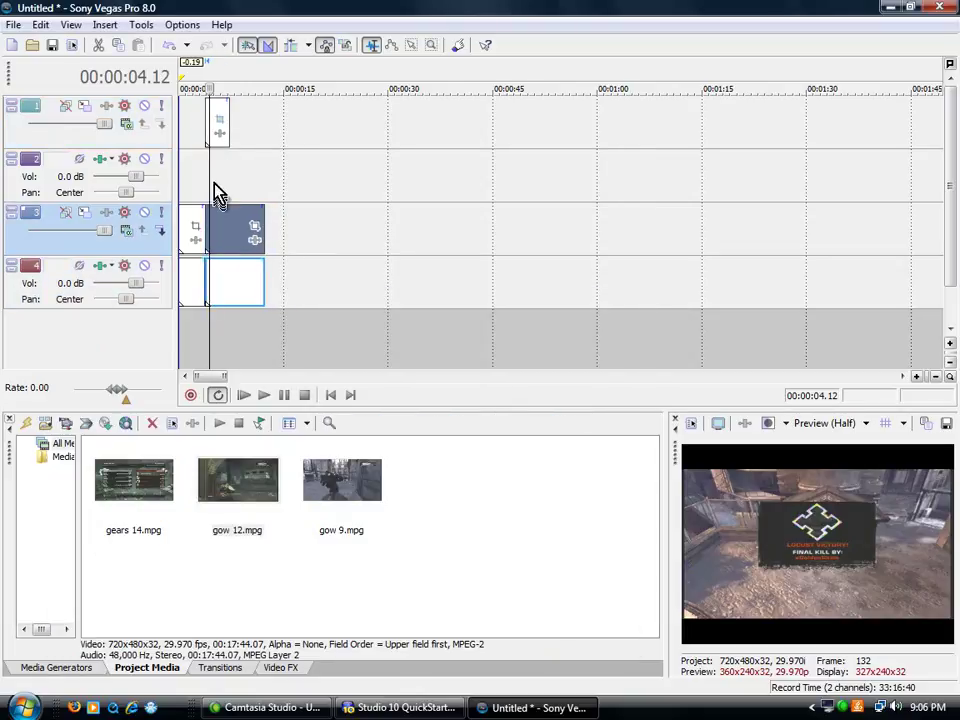
pyautogui.click(216, 135)
pyautogui.rightClick(248, 173)
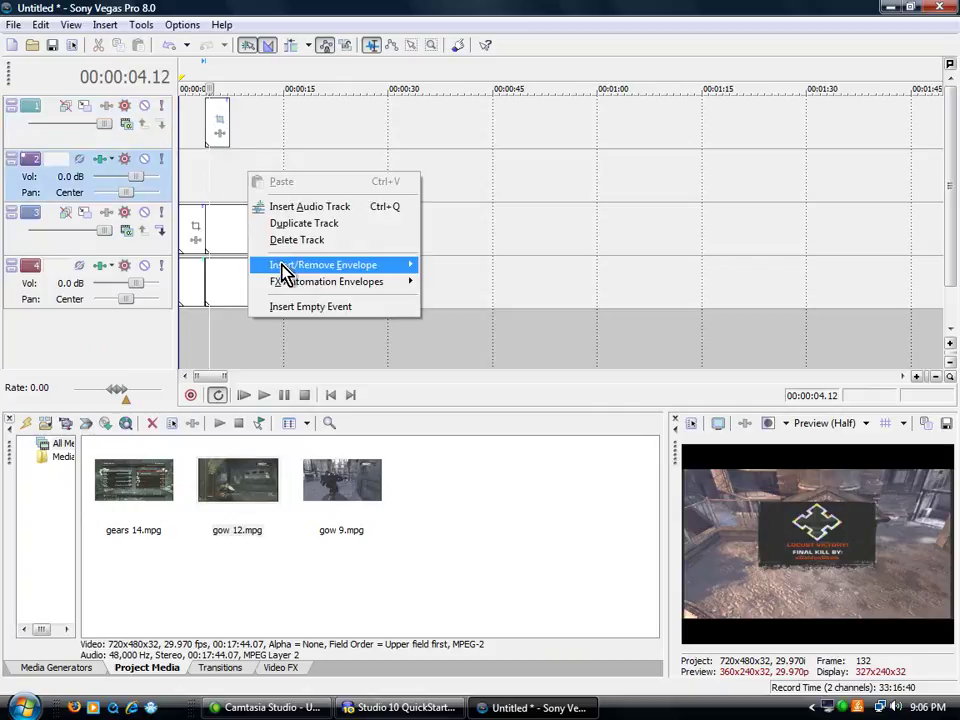
pyautogui.click(297, 240)
pyautogui.click(215, 134)
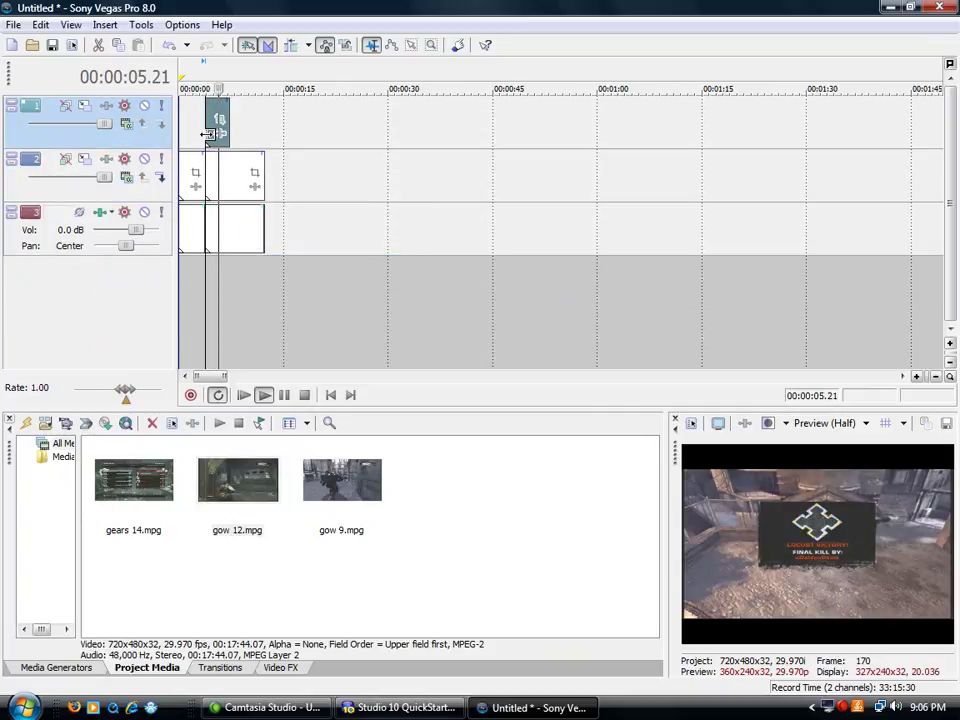
pyautogui.press('space')
# - Add a Position keyframe at 00:00:01.16 cropping the frame to 90×60 around the logo
pyautogui.click(220, 121)
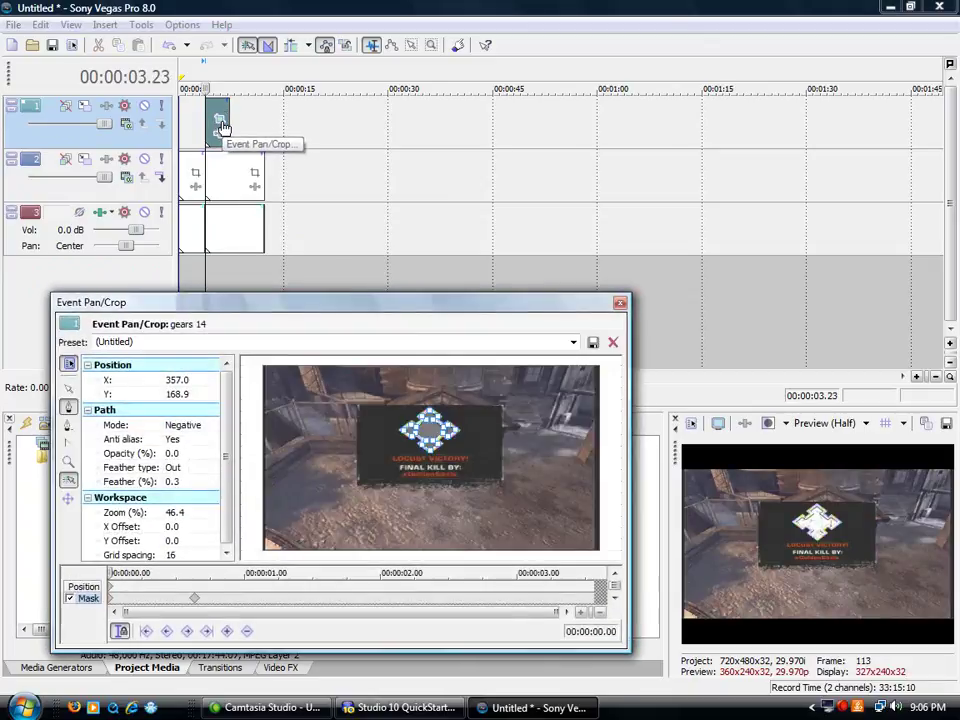
pyautogui.click(84, 587)
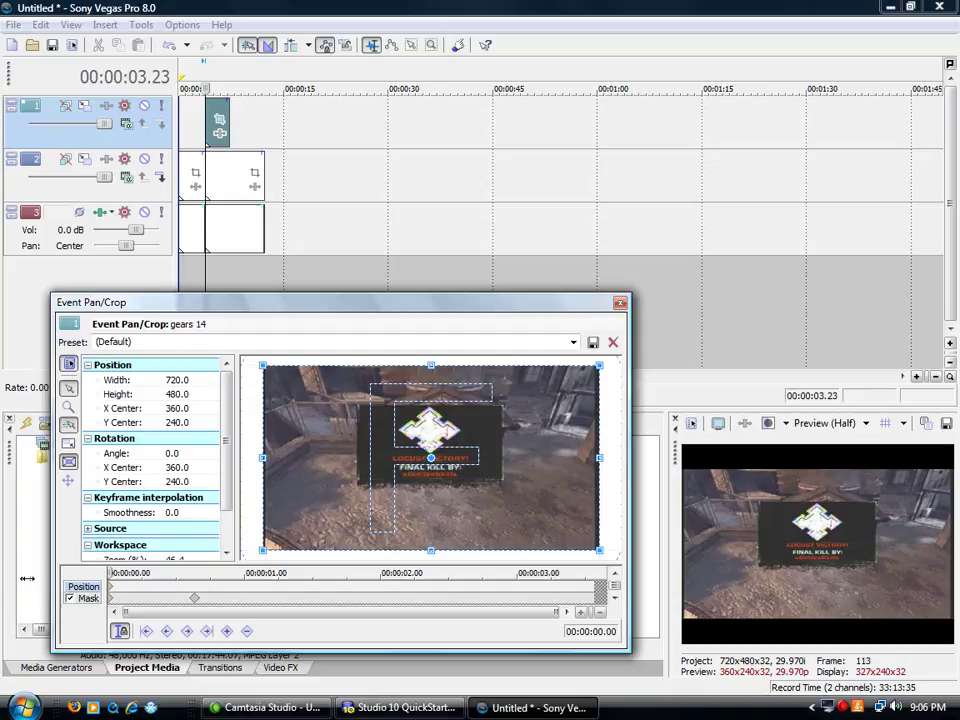
pyautogui.press('space')
pyautogui.press('space')
pyautogui.moveTo(112, 586); pyautogui.dragTo(317, 609)
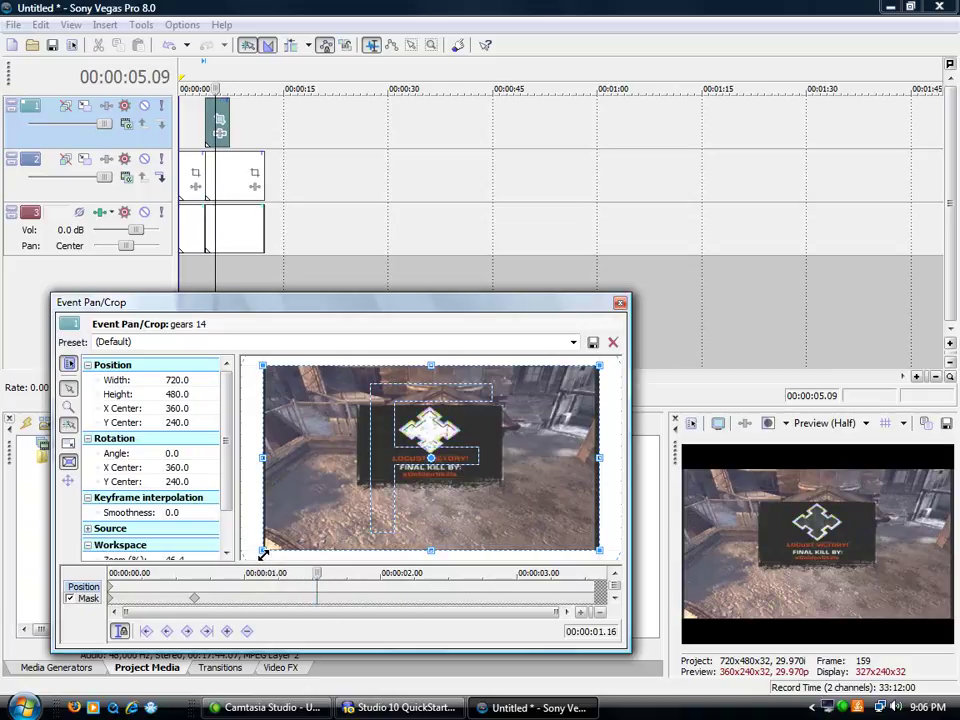
pyautogui.moveTo(262, 551); pyautogui.dragTo(452, 423)
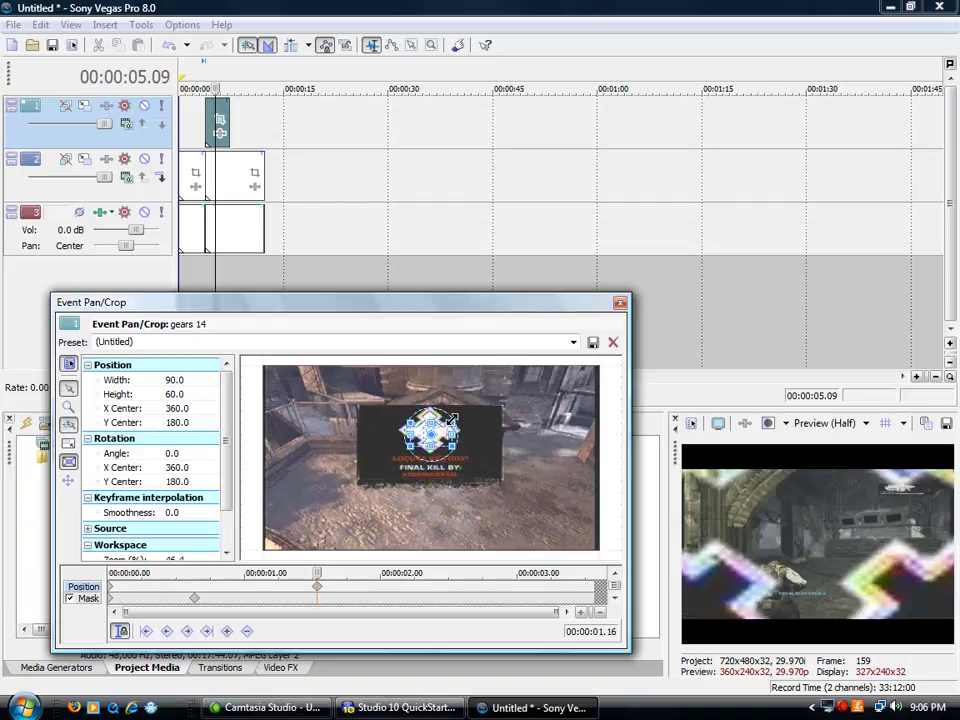
pyautogui.moveTo(310, 572)
pyautogui.mouseDown()
pyautogui.moveTo(205, 585)
pyautogui.moveTo(387, 588)
pyautogui.moveTo(315, 594)
pyautogui.mouseUp()
# - Delete the top-track event, play back the logo zoom, and jump to the 0.19 keyframe
pyautogui.rightClick(226, 122)
pyautogui.click(270, 322)
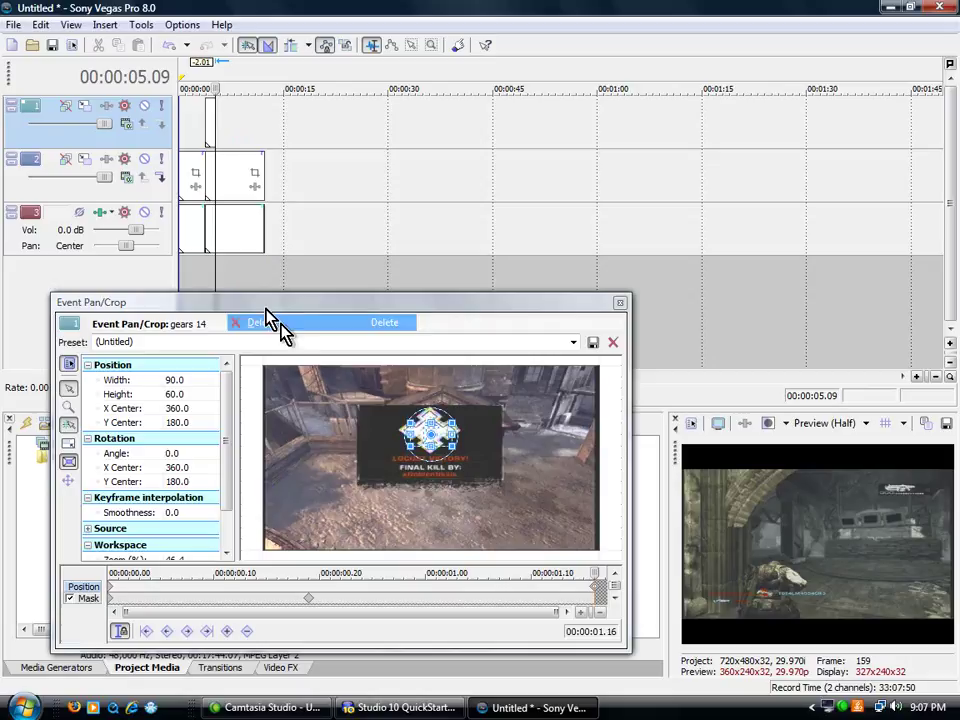
pyautogui.click(205, 128)
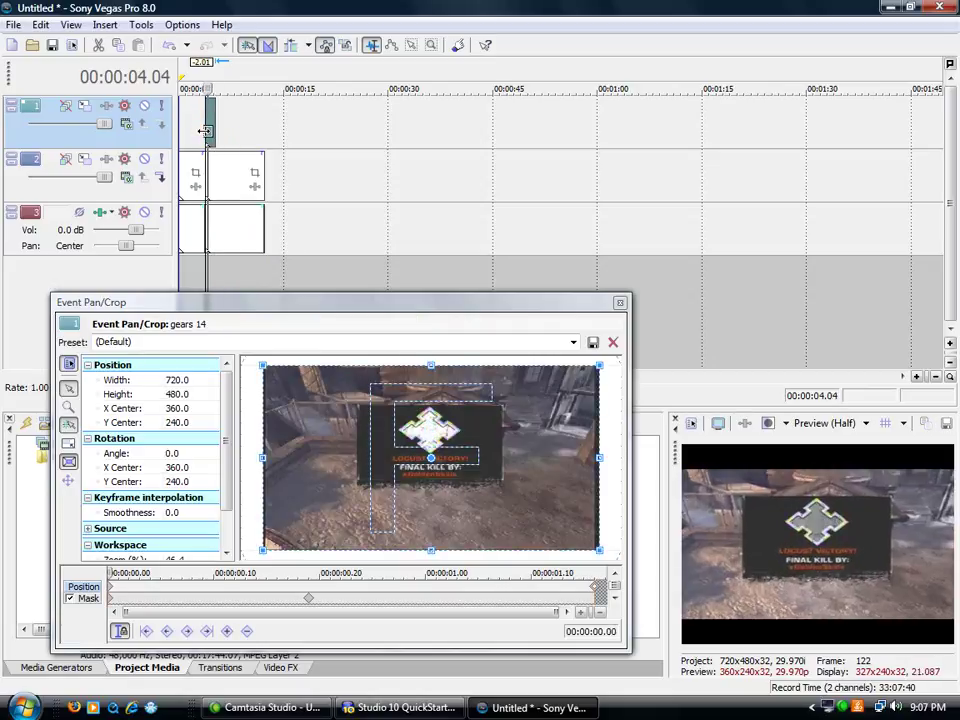
pyautogui.press('space')
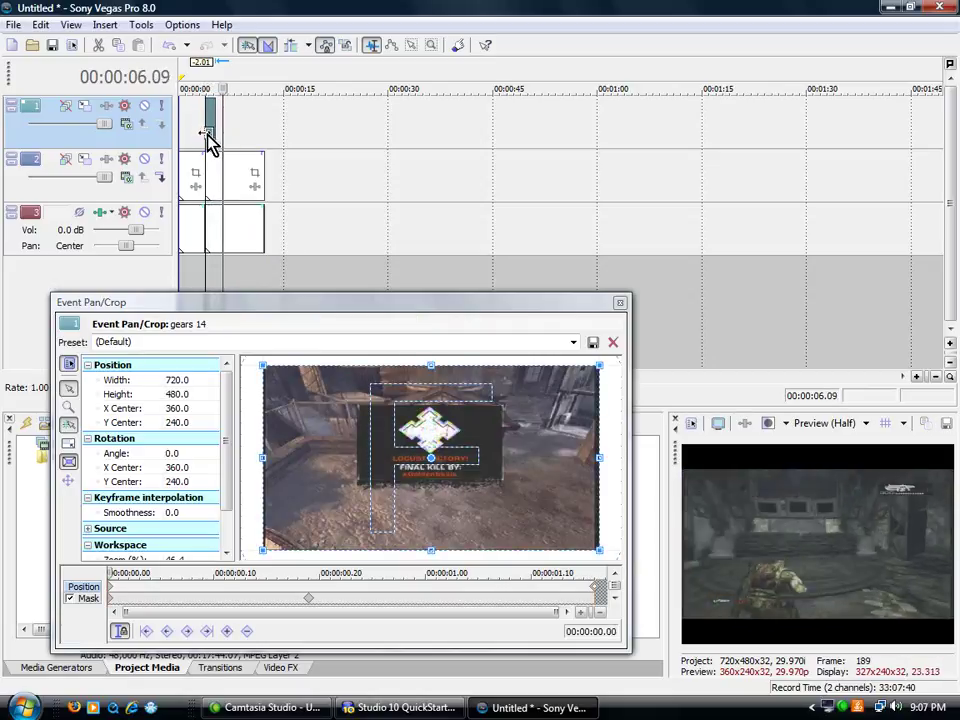
pyautogui.click(207, 133)
pyautogui.click(308, 597)
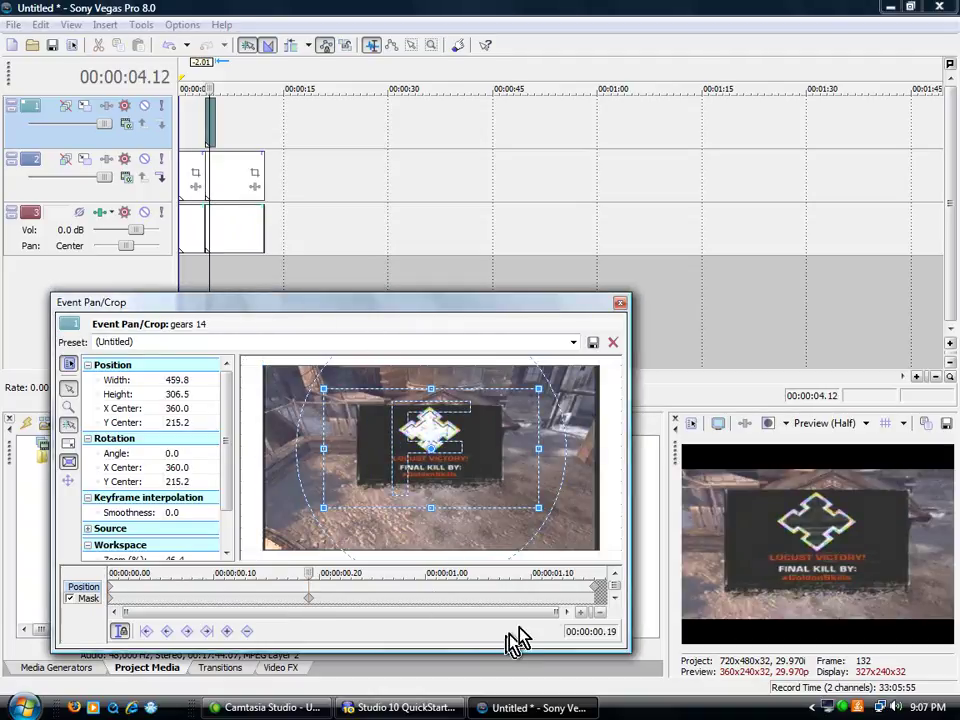
# - Delete the last zoom keyframe at 1.16 on the gears 14 clip
pyautogui.rightClick(596, 590)
pyautogui.click(598, 587)
pyautogui.rightClick(598, 587)
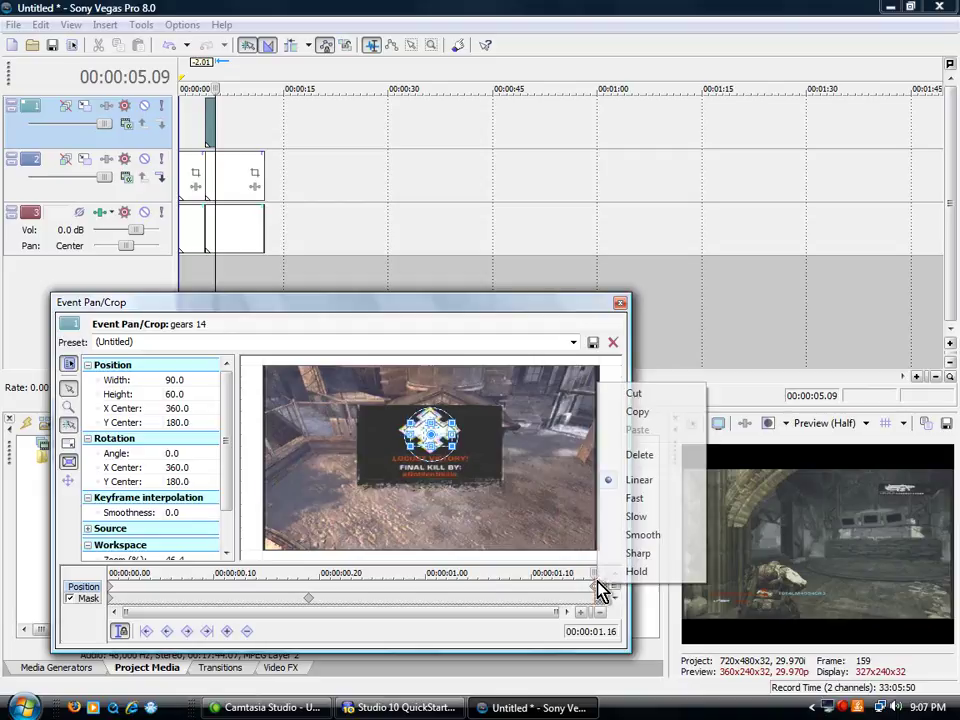
pyautogui.click(639, 455)
# - At 0.19 and 0.25, shrink and move the crop frame onto the diamond logo (360, 180, width 90)
pyautogui.moveTo(600, 572); pyautogui.dragTo(310, 572)
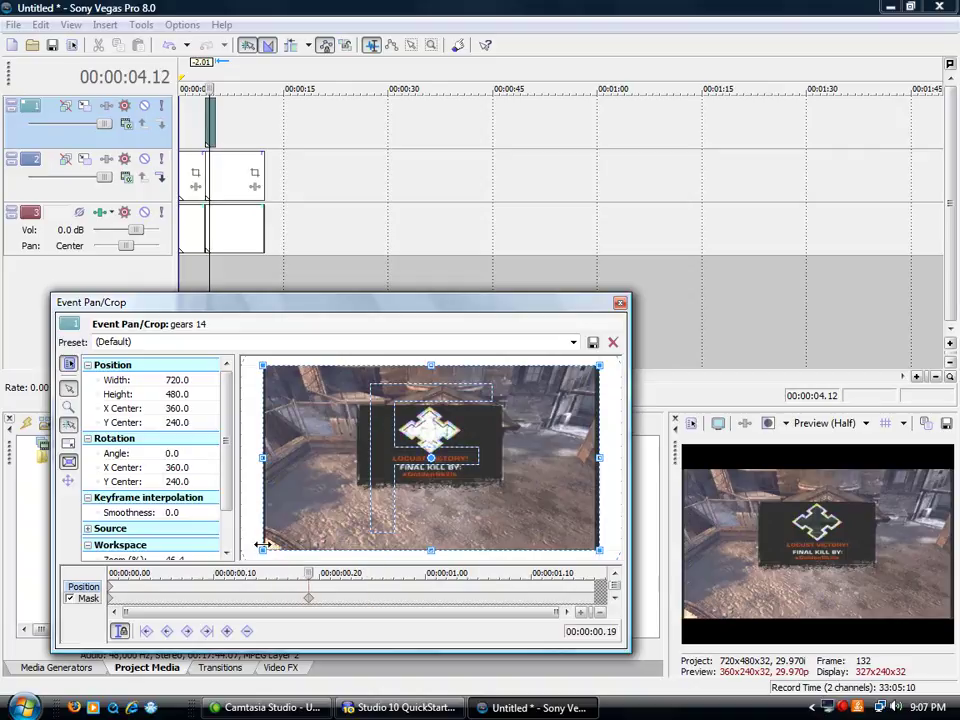
pyautogui.moveTo(262, 548); pyautogui.dragTo(418, 470)
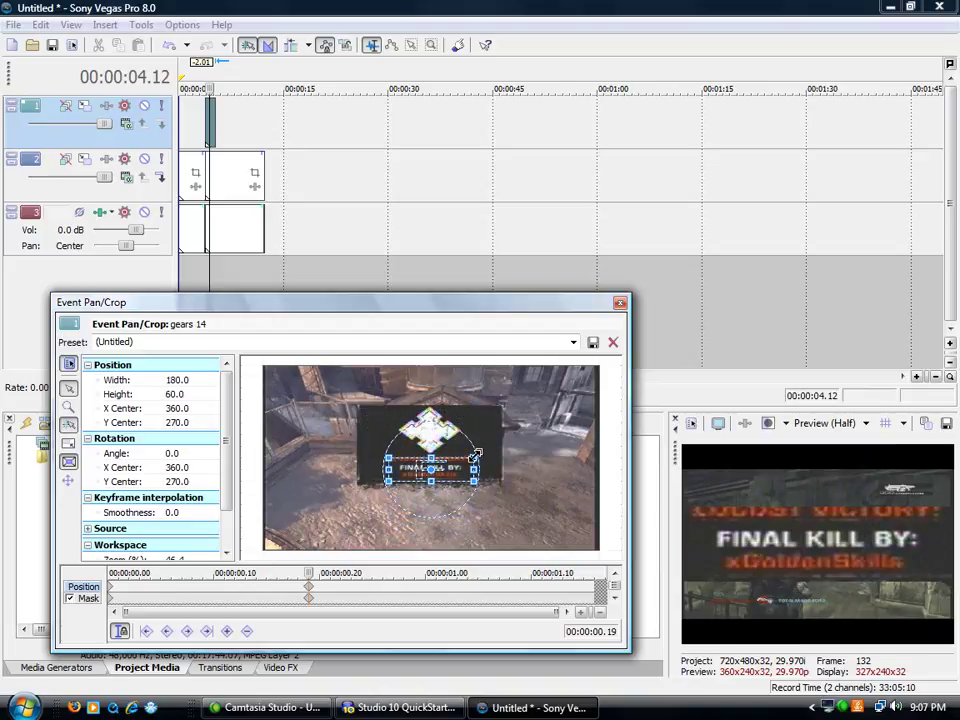
pyautogui.moveTo(480, 452); pyautogui.dragTo(482, 451)
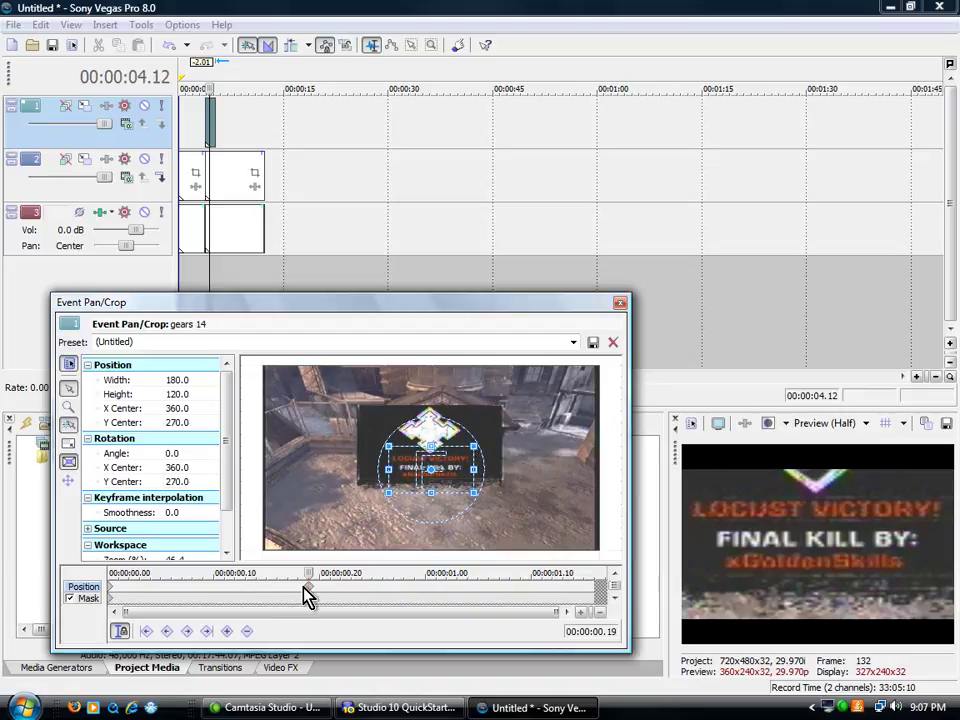
pyautogui.moveTo(306, 596); pyautogui.dragTo(372, 573)
pyautogui.moveTo(452, 472); pyautogui.dragTo(451, 444)
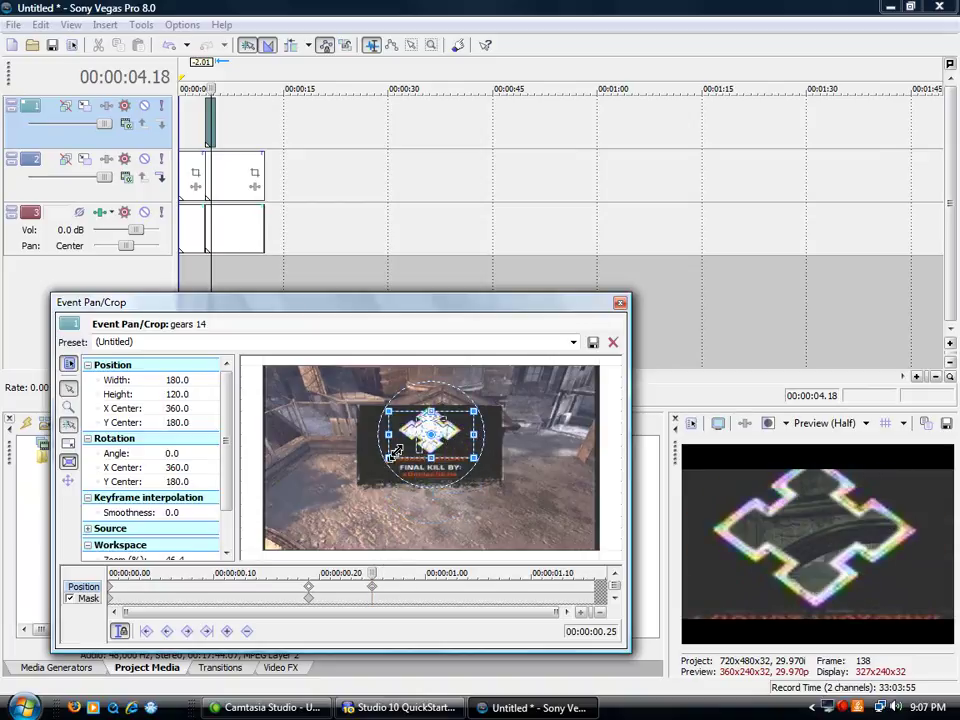
pyautogui.moveTo(392, 453); pyautogui.dragTo(407, 443)
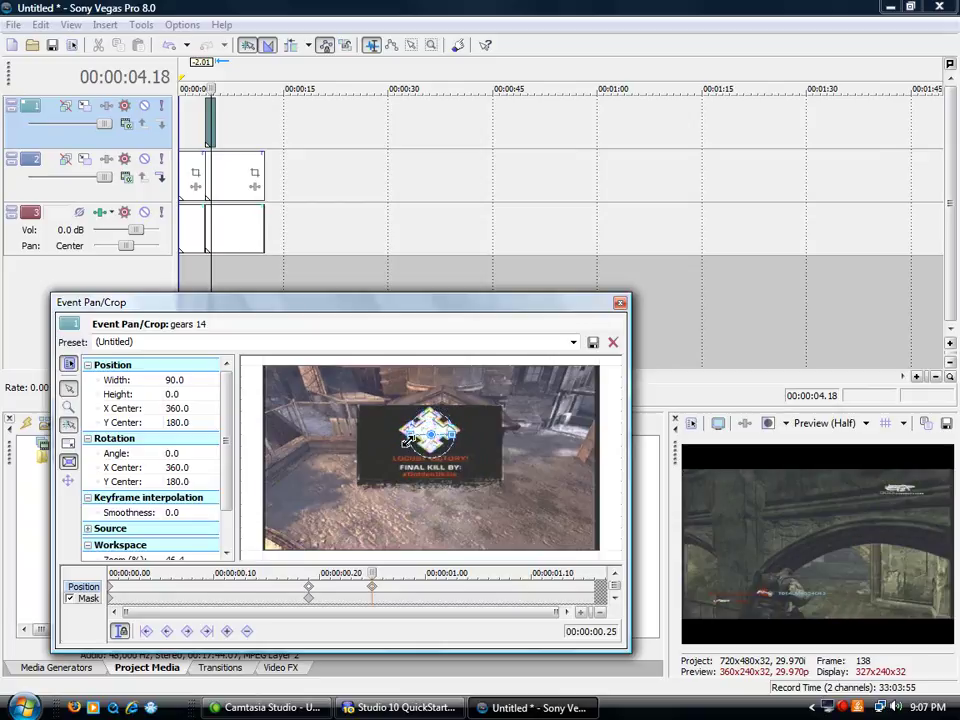
# - Close Event Pan/Crop and delete the extra event on the top track
pyautogui.click(620, 303)
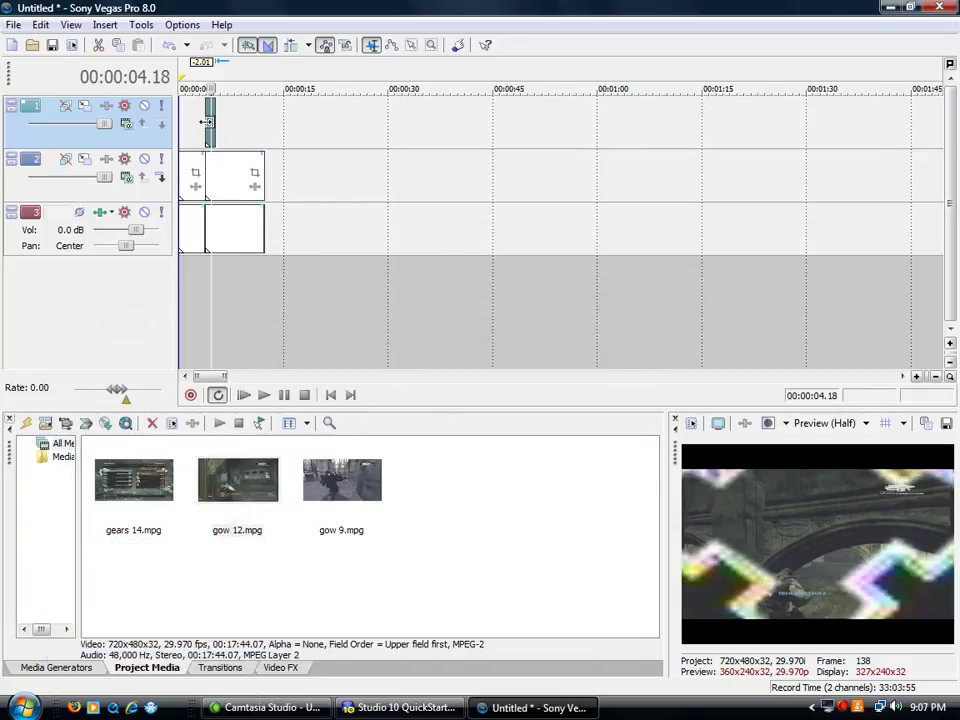
pyautogui.rightClick(213, 111)
pyautogui.click(270, 313)
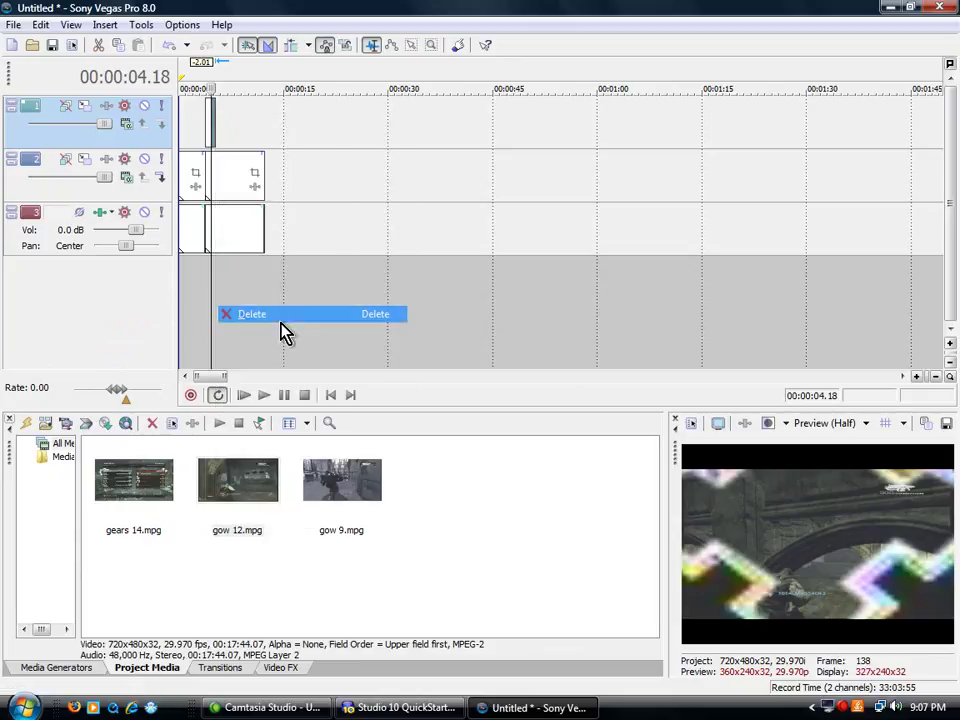
# - Play back the diamond zoom, replaying from about 5.8 s and 8.6 s
pyautogui.press('space')
pyautogui.click(205, 123)
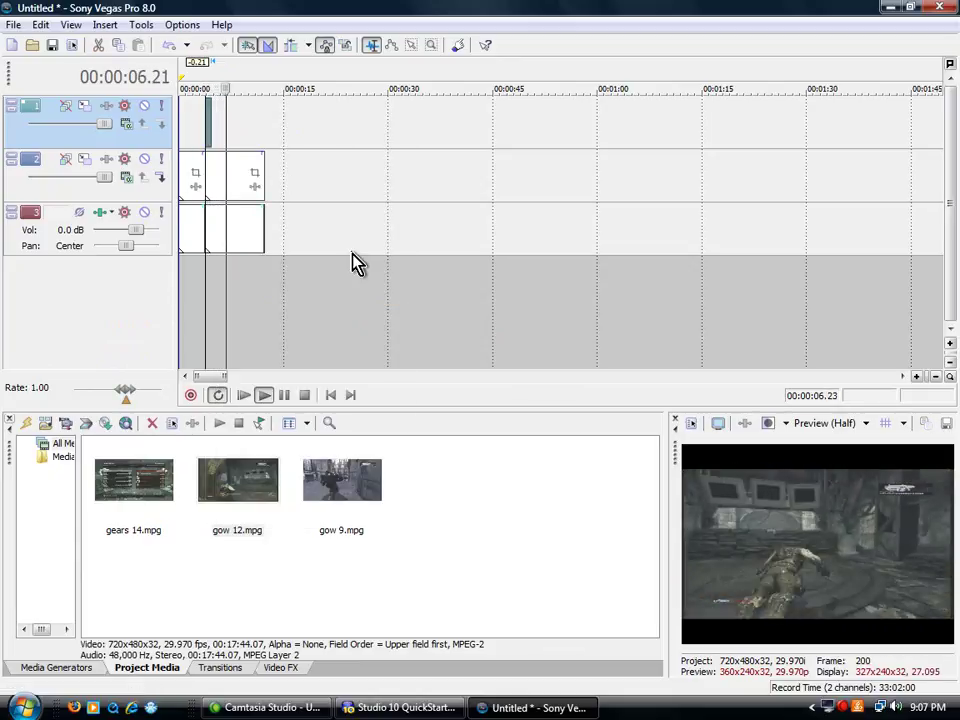
pyautogui.click(240, 229)
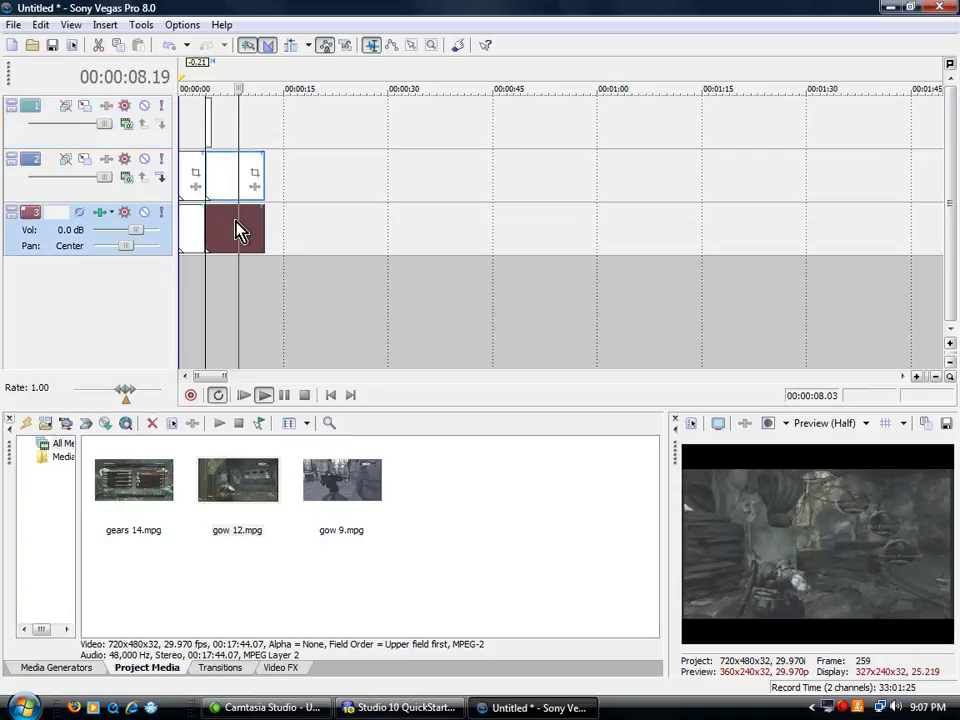
pyautogui.press('Return')
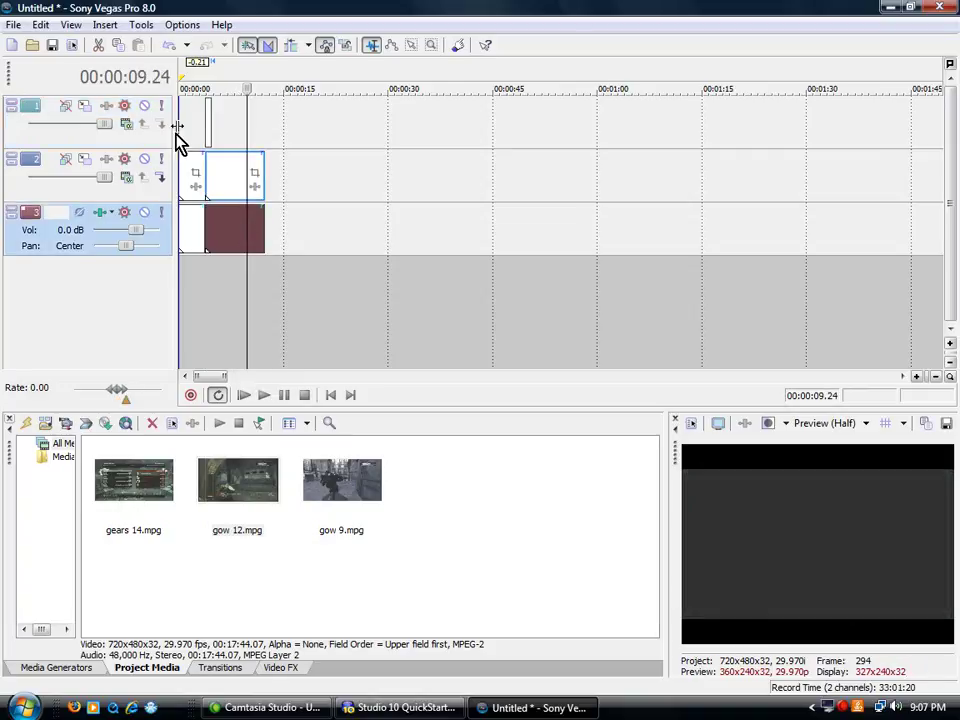
pyautogui.click(222, 229)
pyautogui.press('space')
pyautogui.press('space')
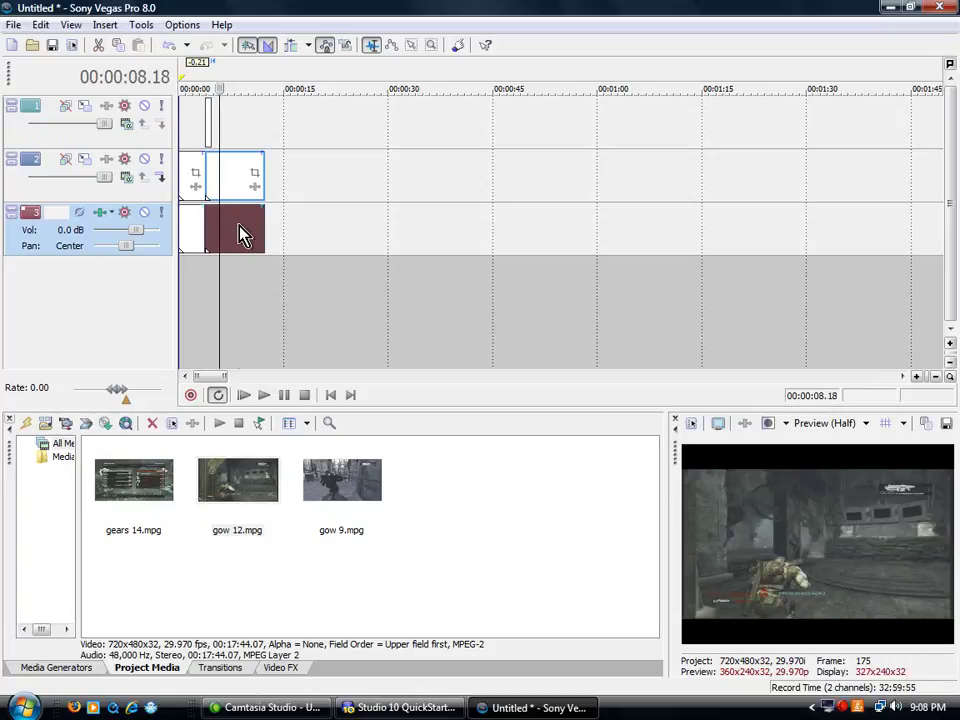
pyautogui.click(239, 233)
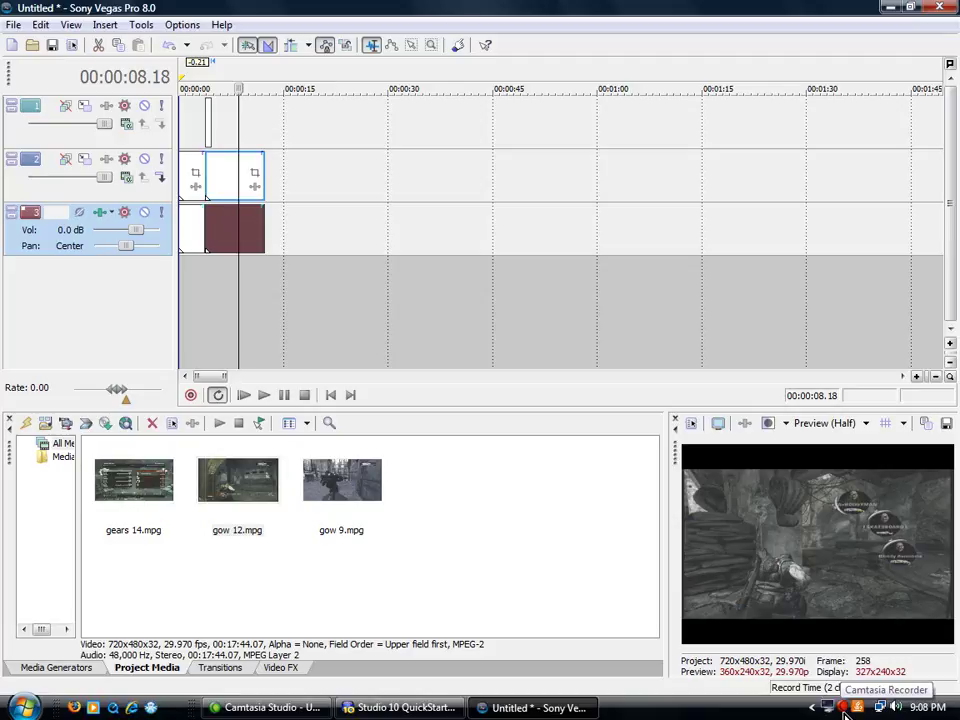
pyautogui.rightClick(845, 709)
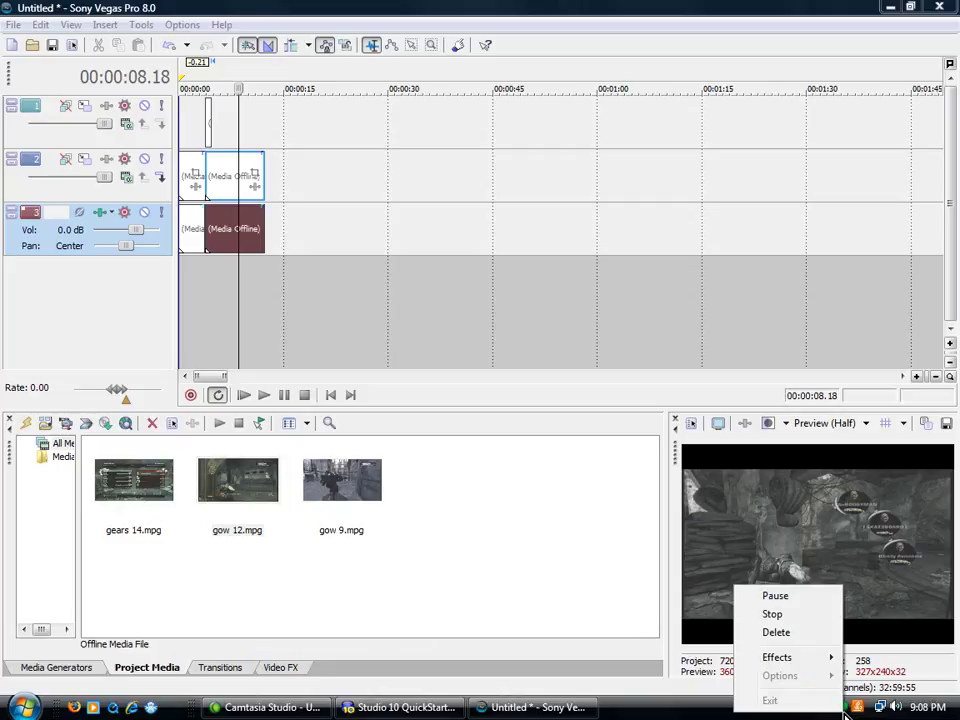